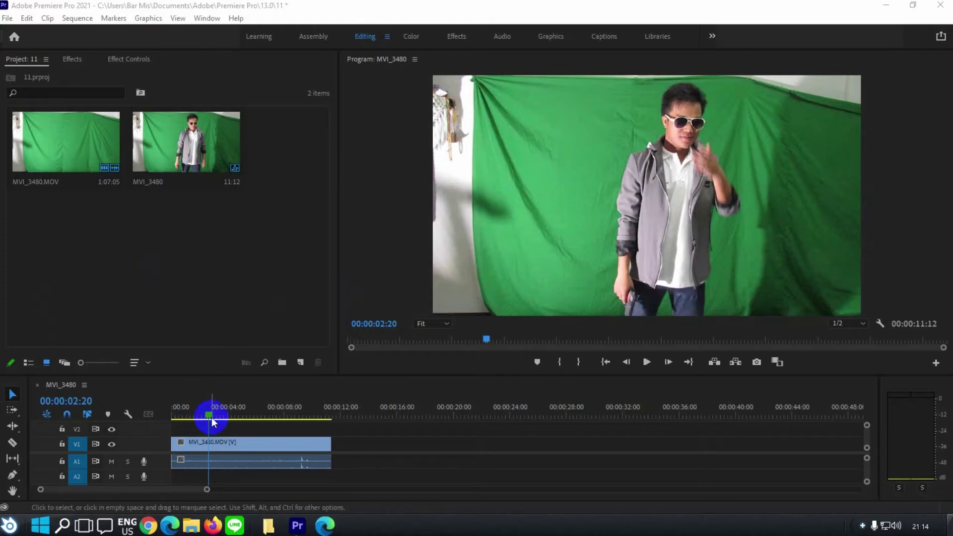
left_click_drag(206, 417, 260, 414)
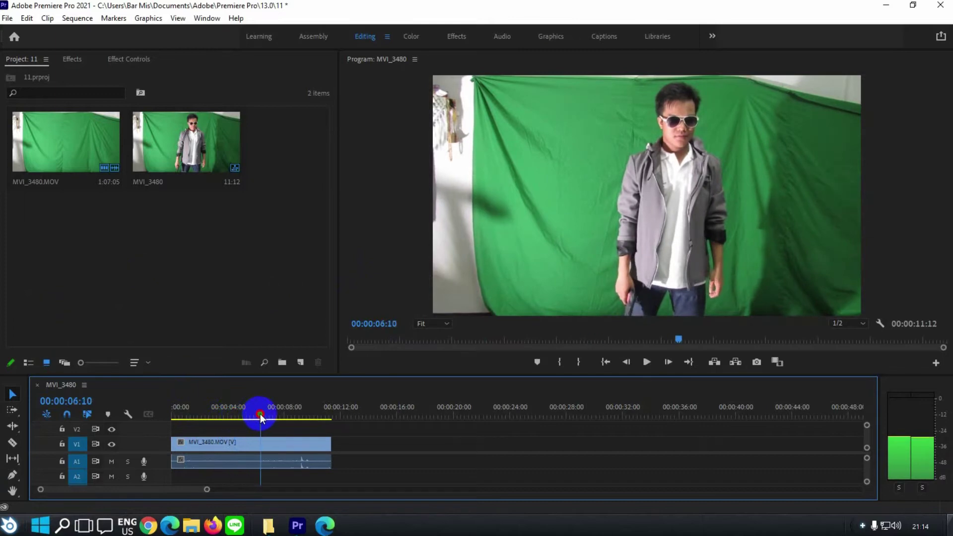
left_click(222, 445)
mouse_move(202, 414)
left_mouse_down()
mouse_move(187, 414)
mouse_move(208, 418)
left_mouse_up()
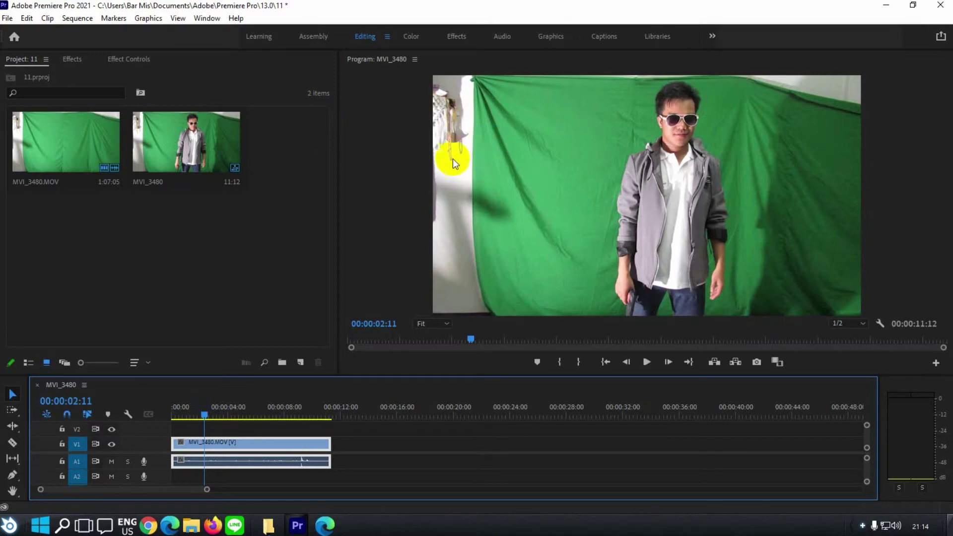
left_click(905, 202)
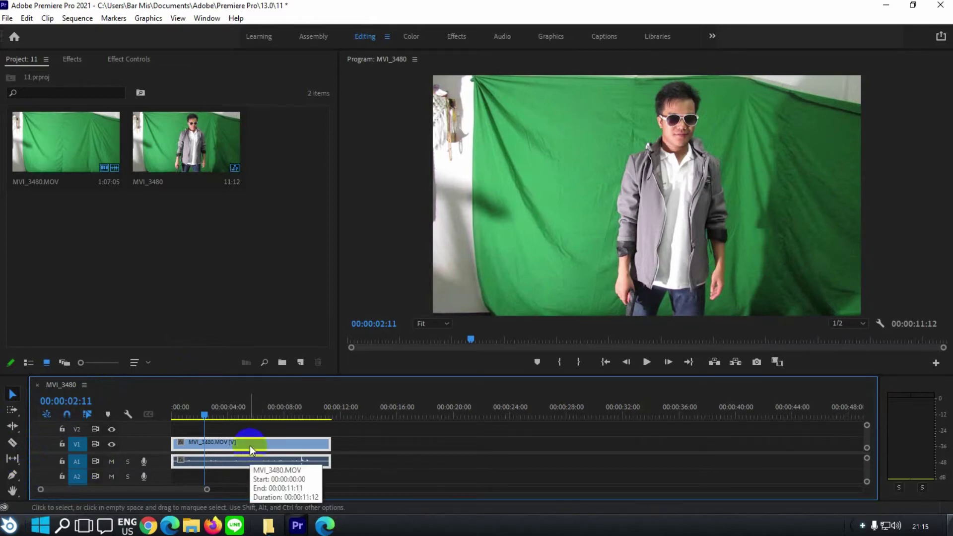
Start a free-draw bezier Opacity mask, placing points from the frame bottom up the man's left side.
left_click(124, 70)
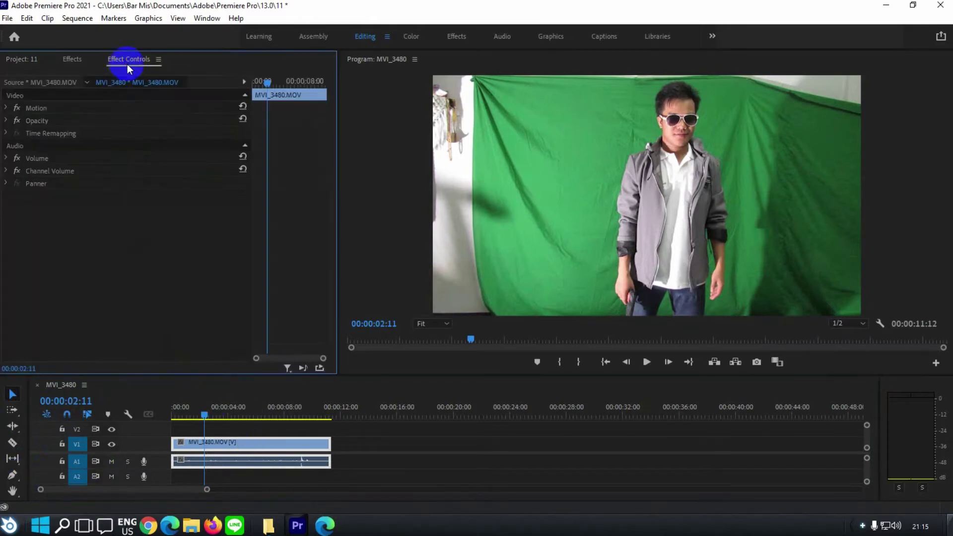
left_click(6, 120)
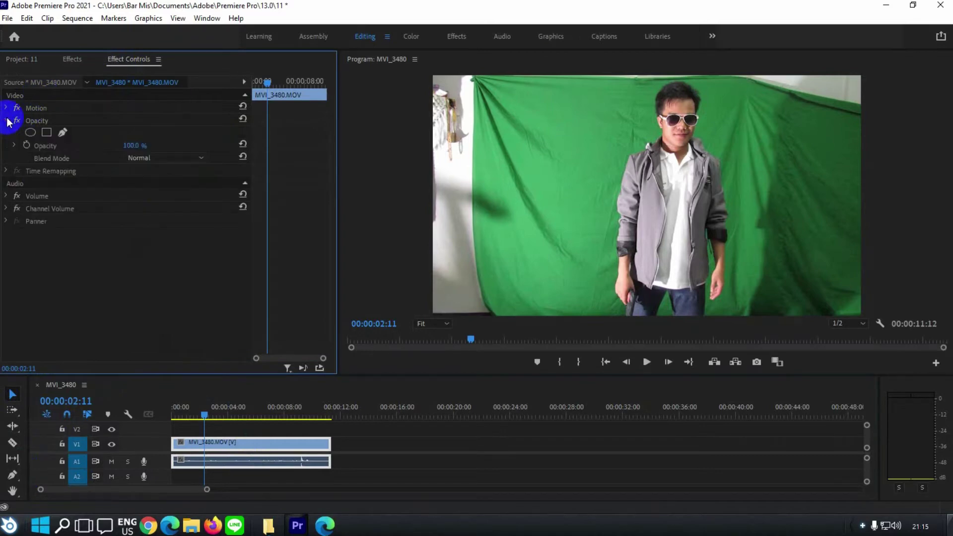
left_click(63, 133)
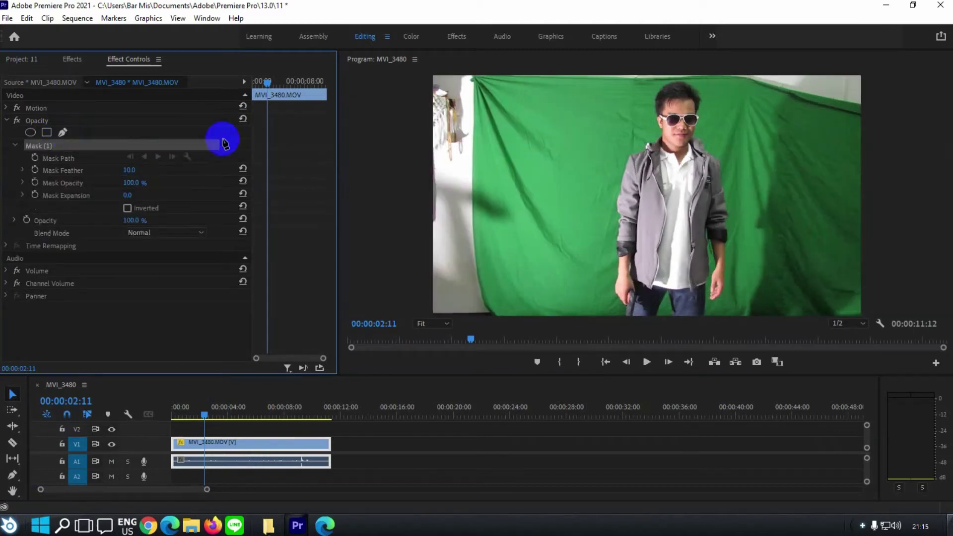
left_click(508, 314)
left_click(518, 264)
left_click(524, 188)
left_click(554, 130)
left_click(597, 91)
Continue the mask across the top and down the right side, closing it at the first point.
left_click(651, 78)
left_click(686, 78)
left_click(719, 86)
left_click(762, 113)
left_click(767, 177)
left_click(756, 211)
left_click(744, 289)
left_click(733, 315)
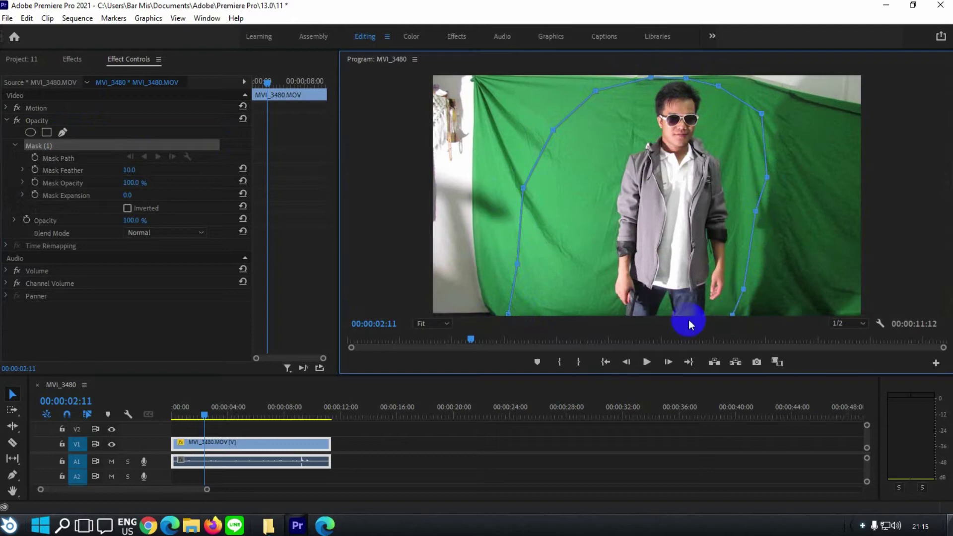
left_click(508, 314)
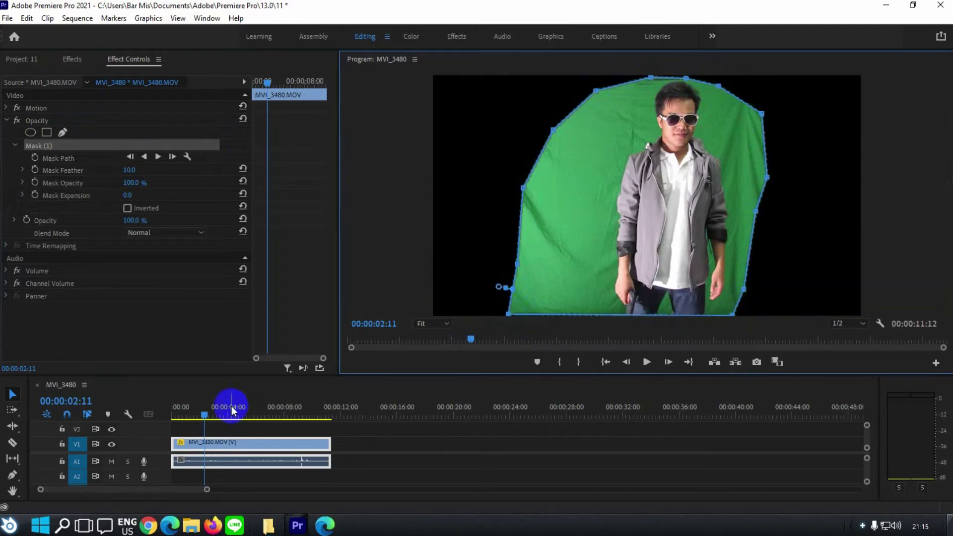
Rewind to 00:00:00:00 and pull the mask's lower-right and right-side points inward.
left_click_drag(203, 410, 290, 426)
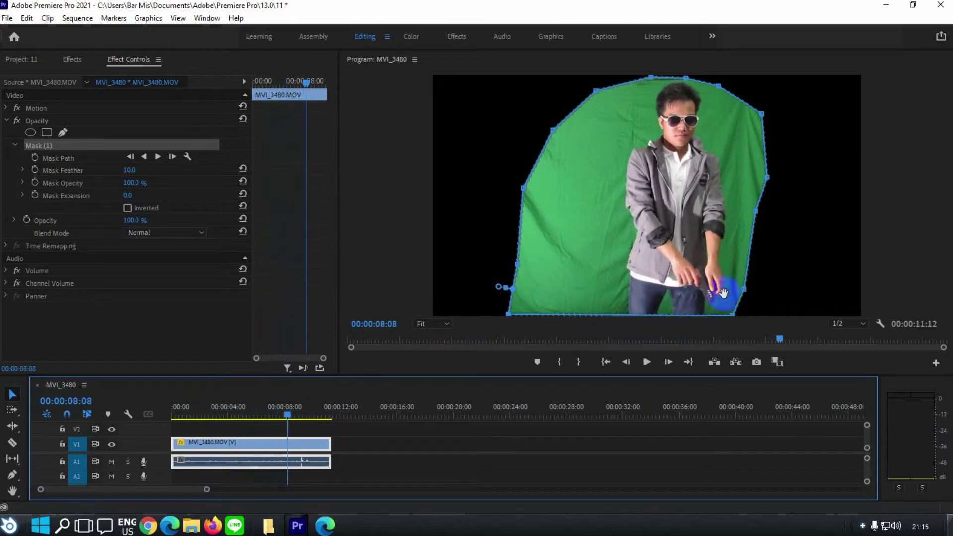
left_click(740, 287)
left_click_drag(740, 287, 728, 268)
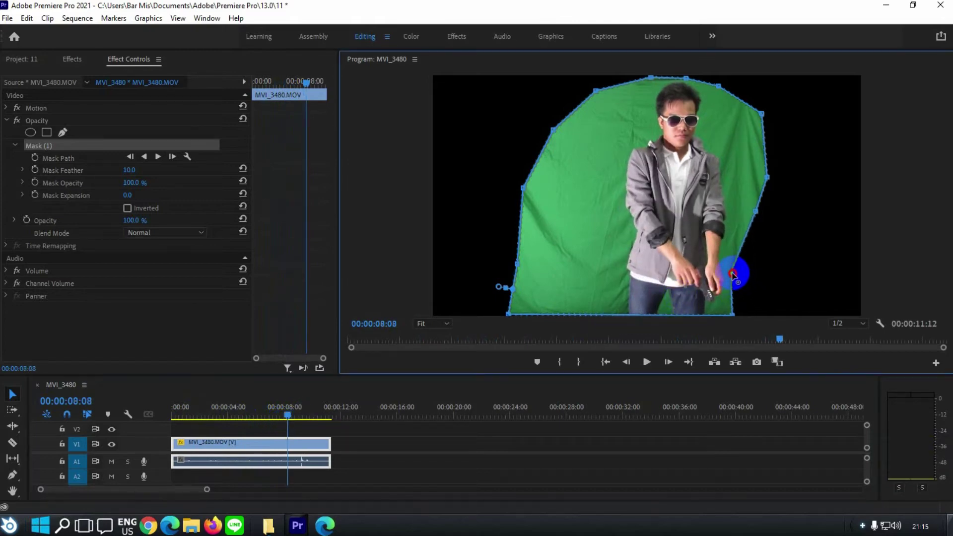
left_click_drag(767, 182, 743, 172)
Push the mask's right edge outward around the hand, checking the fit over later frames.
mouse_move(302, 413)
left_mouse_down()
mouse_move(276, 414)
mouse_move(298, 417)
left_mouse_up()
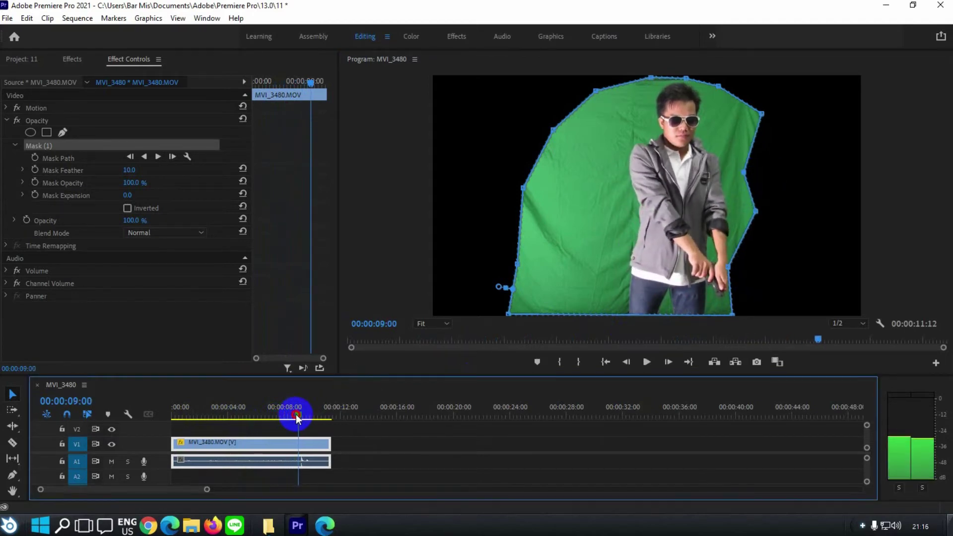
left_click(729, 268)
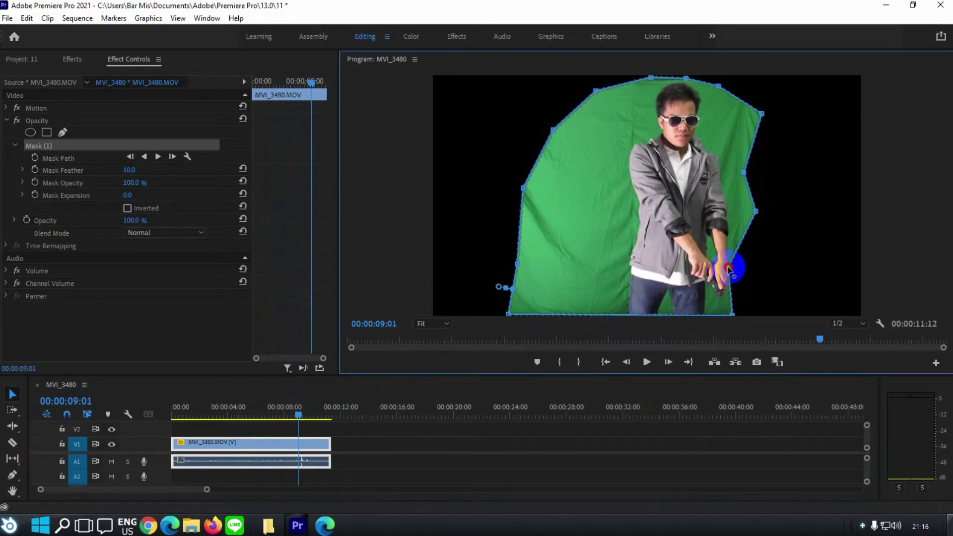
left_click_drag(729, 269, 739, 271)
left_click_drag(312, 416, 313, 417)
left_click_drag(740, 271, 749, 272)
left_click_drag(315, 417, 235, 417)
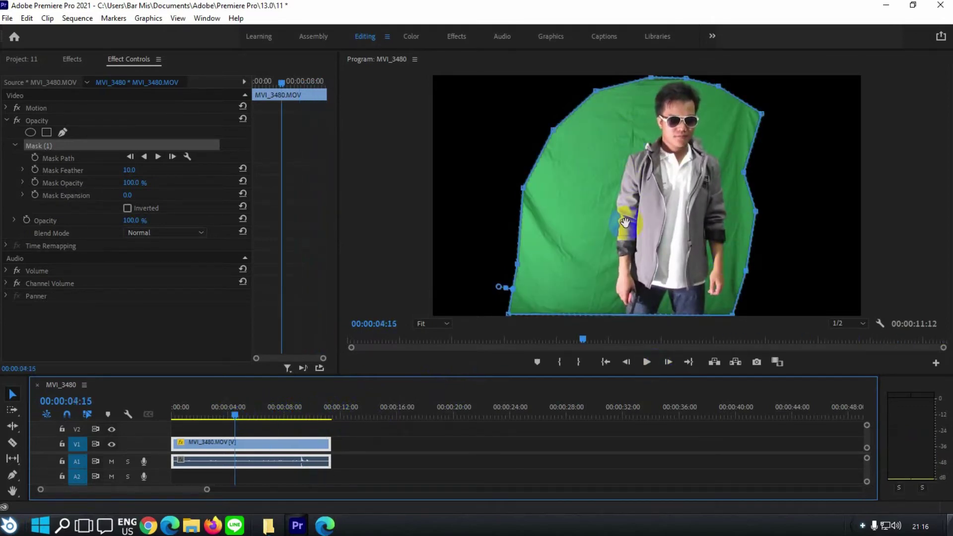
Drag Ultra Key from Video Effects > Keying onto the MVI_3480.MOV clip on V1.
left_click(7, 120)
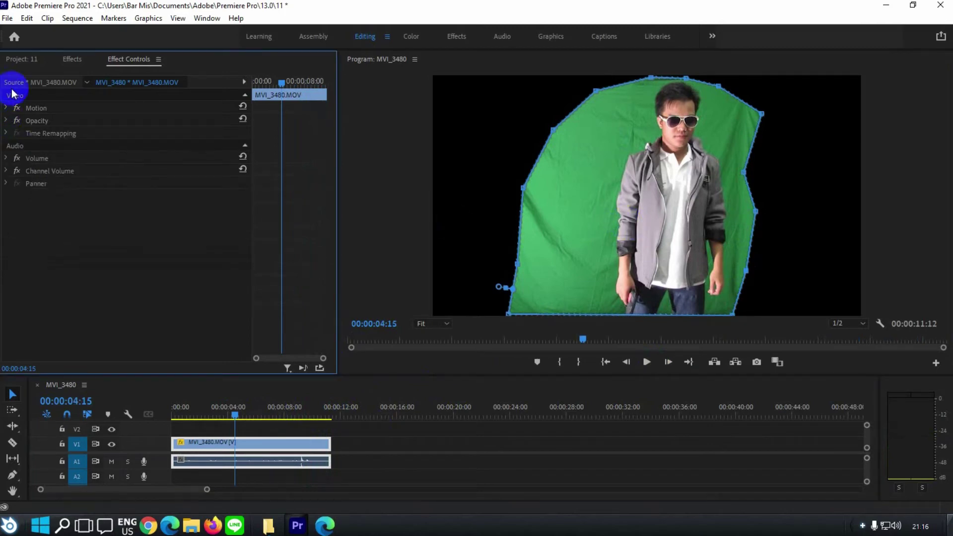
left_click(72, 60)
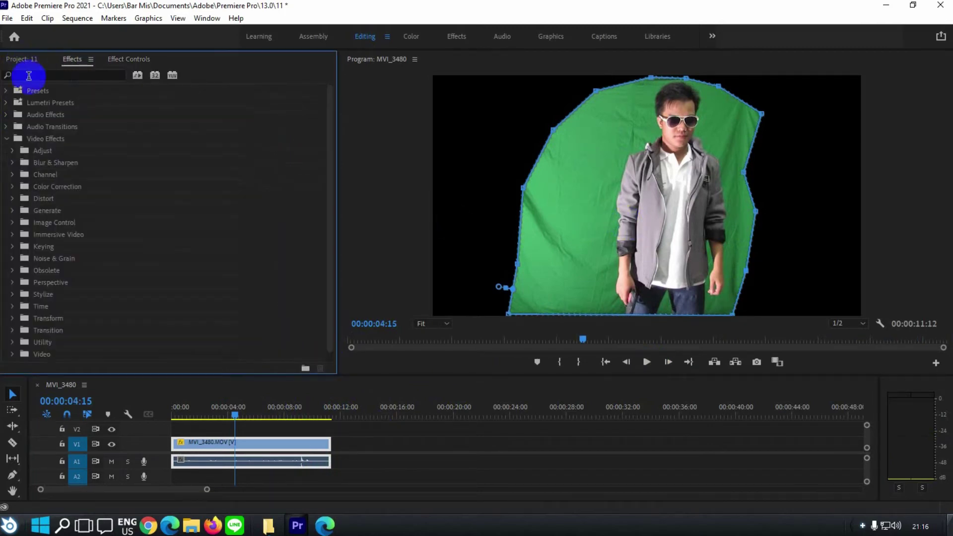
left_click(6, 139)
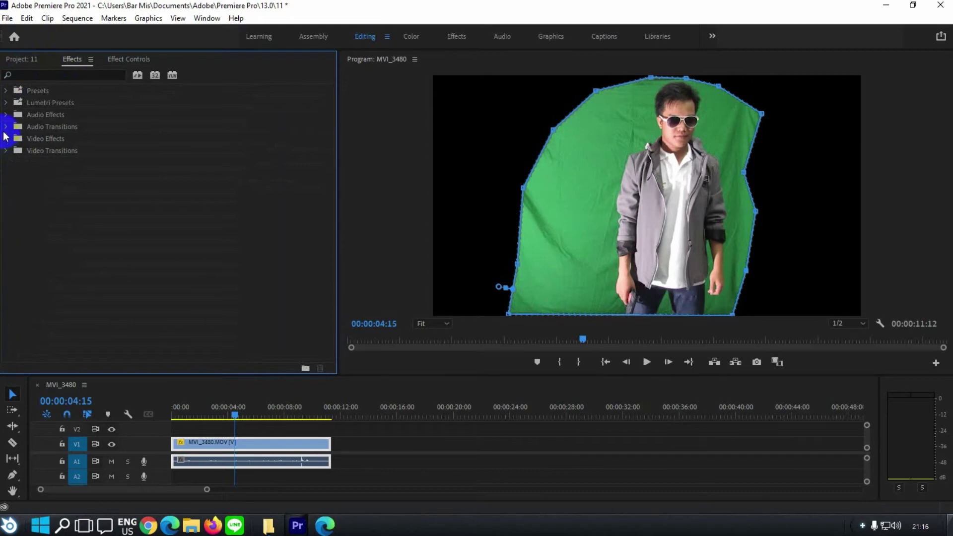
left_click(7, 139)
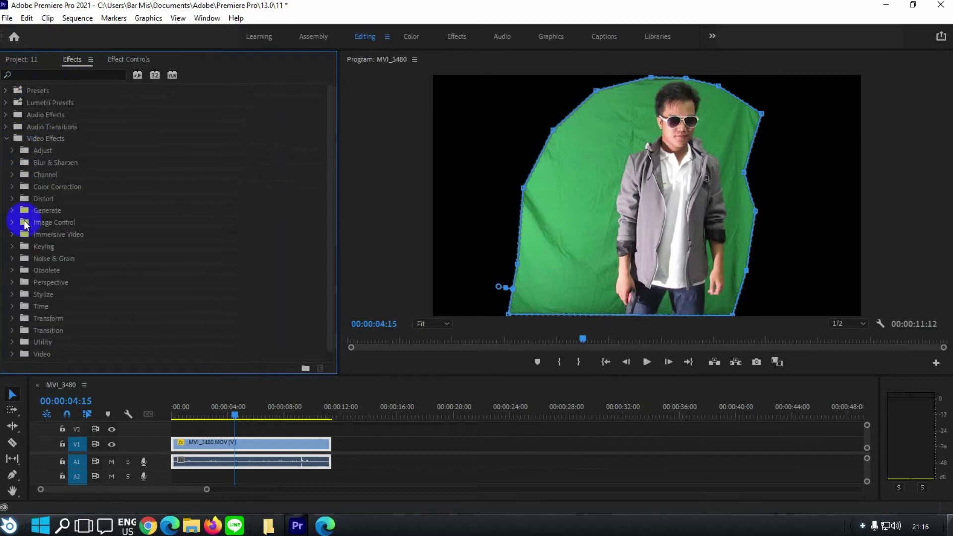
left_click(12, 246)
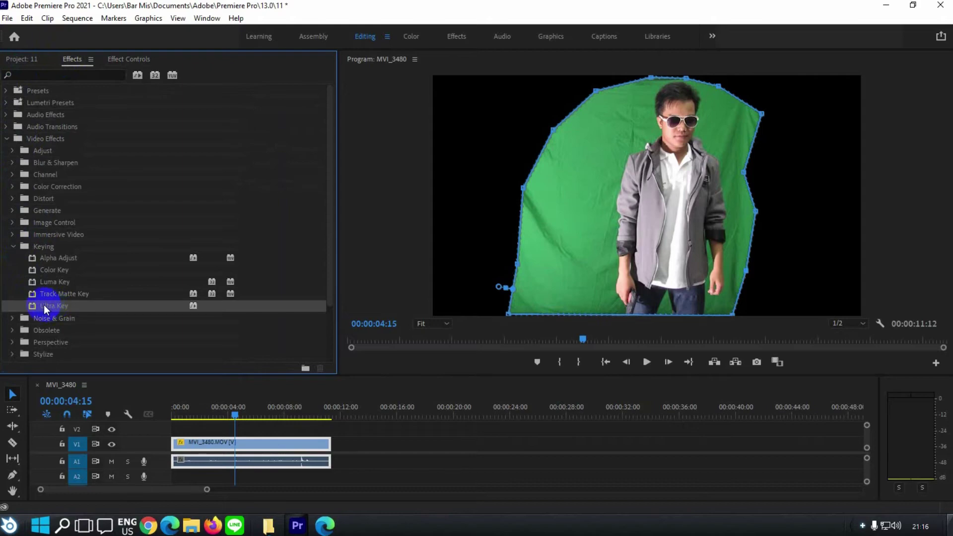
left_click_drag(43, 305, 223, 444)
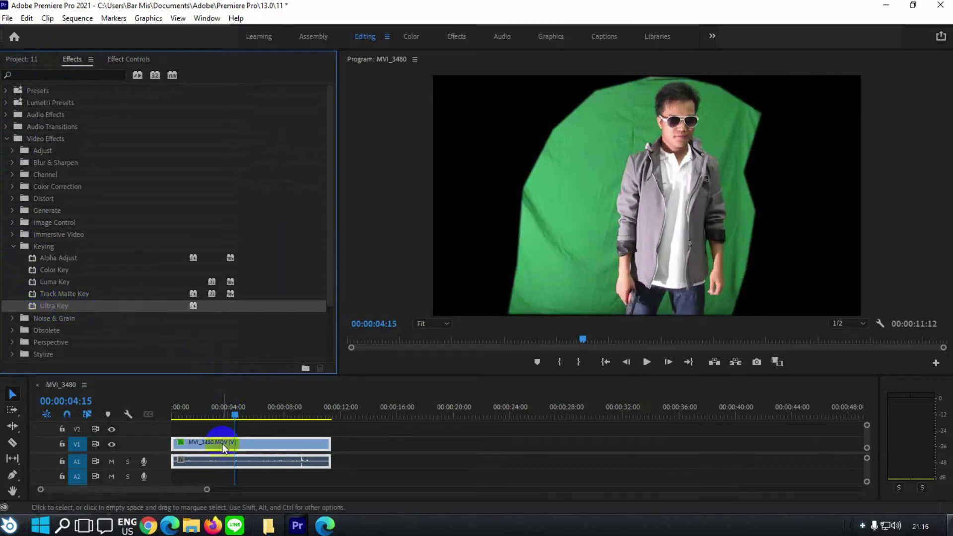
left_click(126, 57)
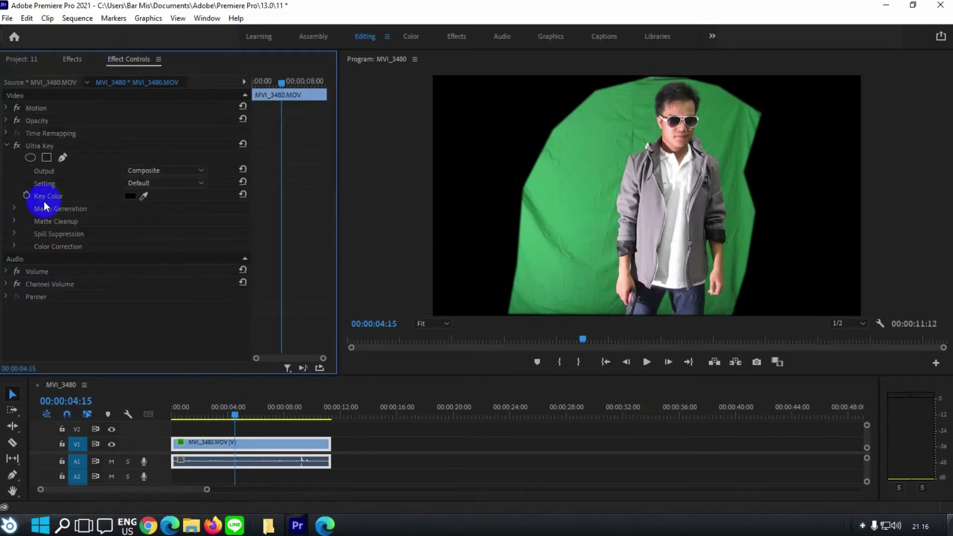
Sample the green backdrop as Ultra Key's key colour and scrub the clip to check the key.
left_click(143, 196)
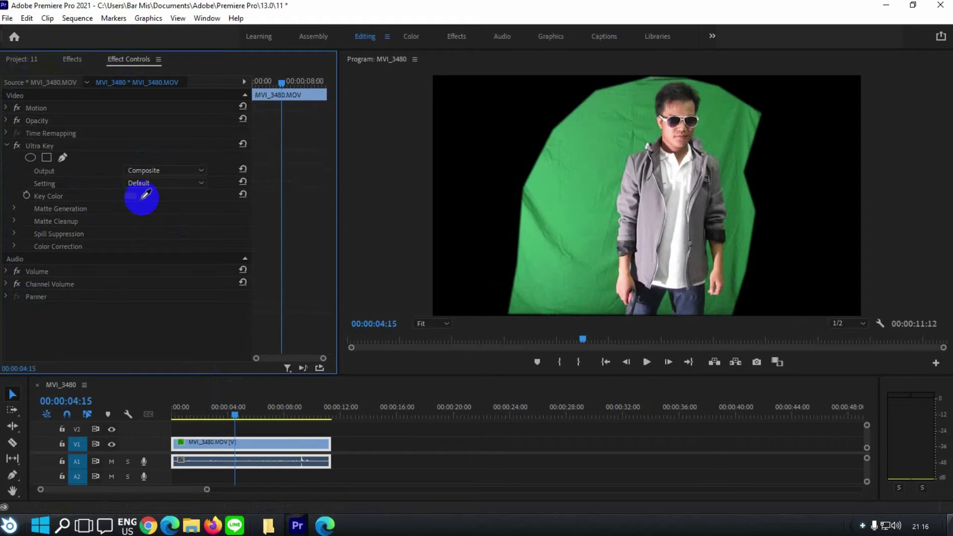
left_click(594, 196)
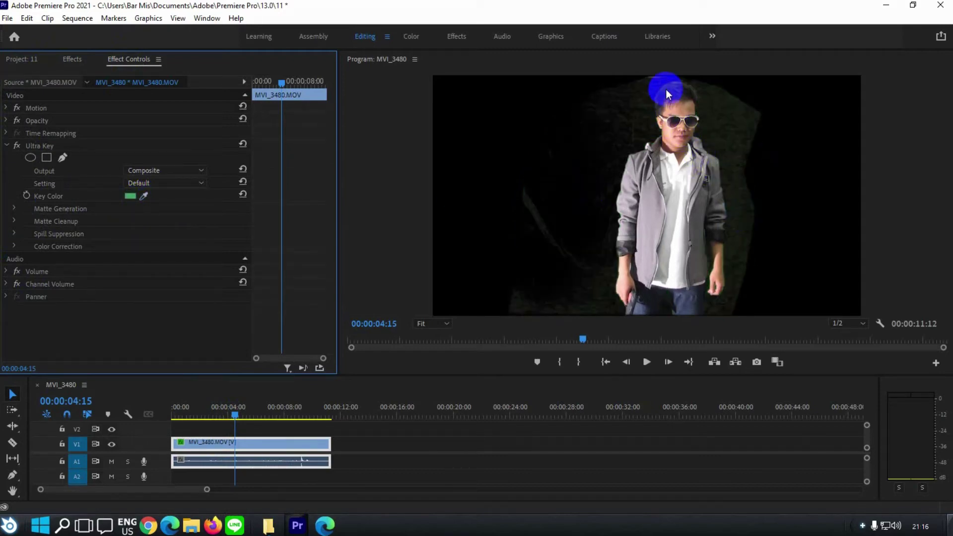
left_click(682, 238)
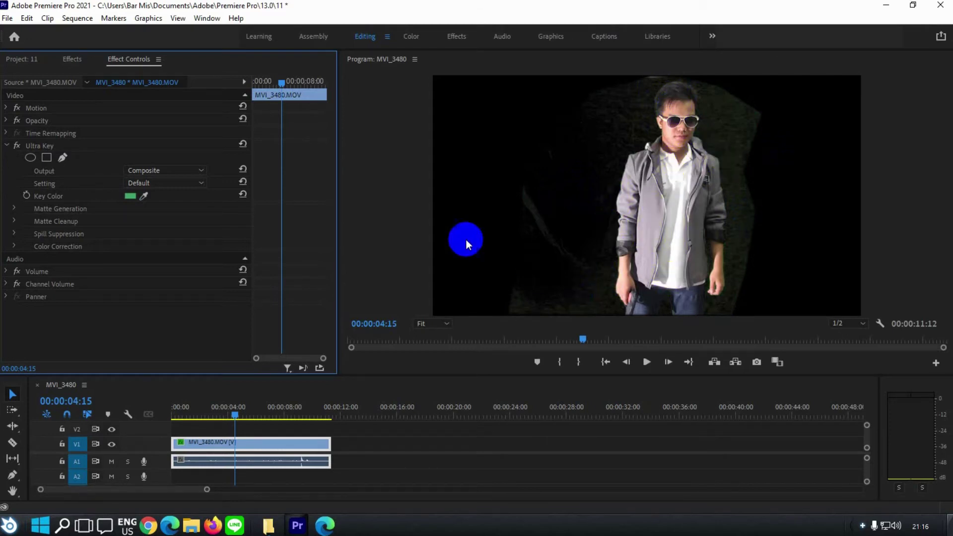
left_click_drag(232, 414, 257, 417)
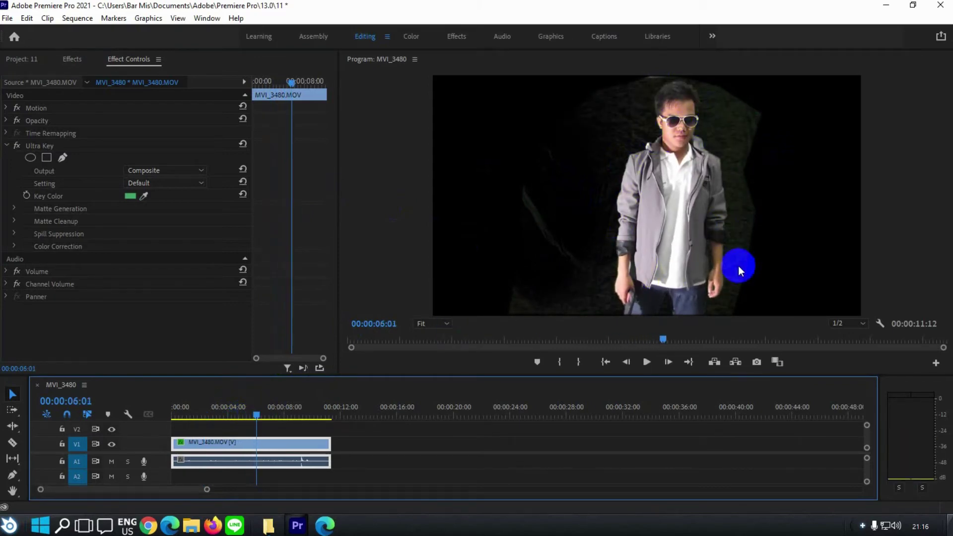
left_click(159, 171)
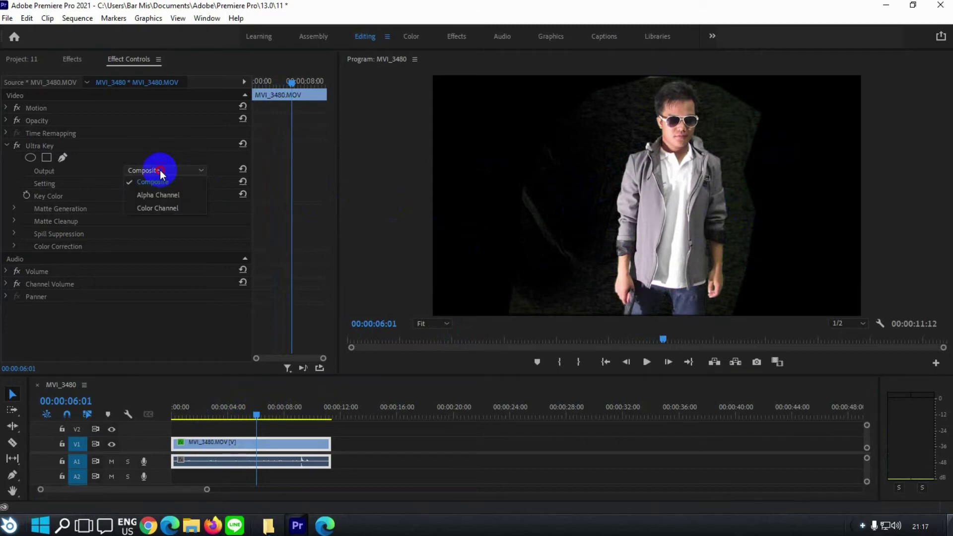
In Alpha Channel view, set Matte Generation to Transparency 27, Highlight 0, Shadow 0, Tolerance 90.
left_click(171, 194)
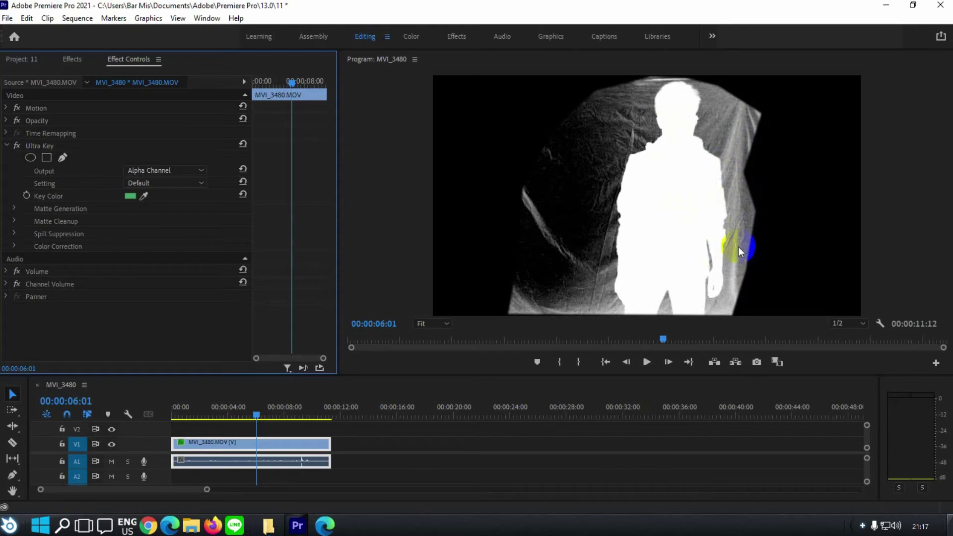
left_click(15, 209)
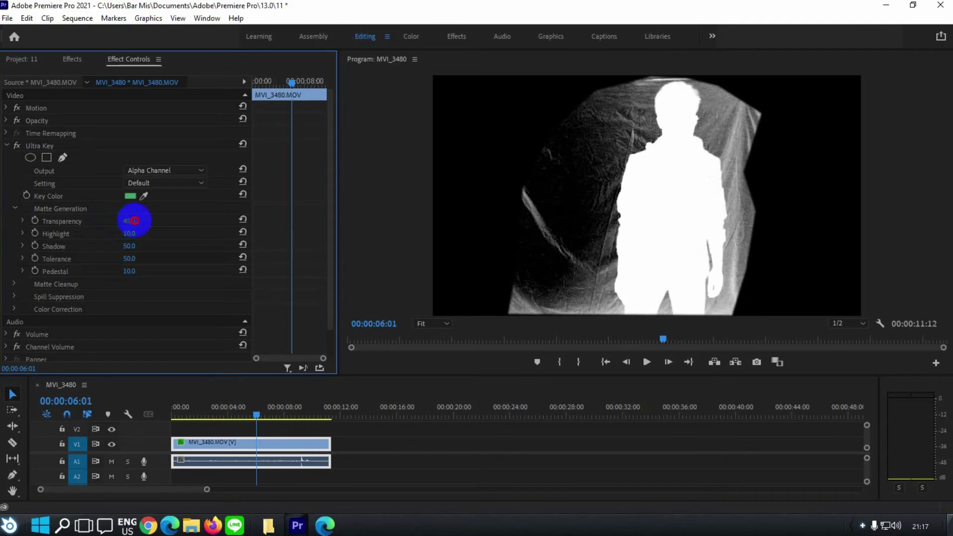
left_click_drag(143, 222, 60, 230)
left_click_drag(138, 249, 113, 243)
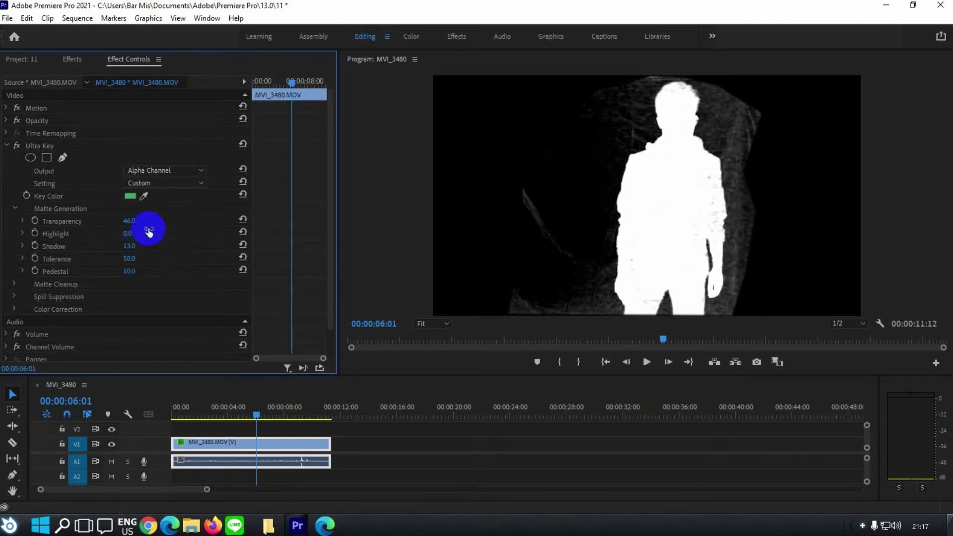
mouse_move(137, 221)
left_mouse_down()
mouse_move(129, 244)
mouse_move(163, 245)
mouse_move(132, 247)
left_mouse_up()
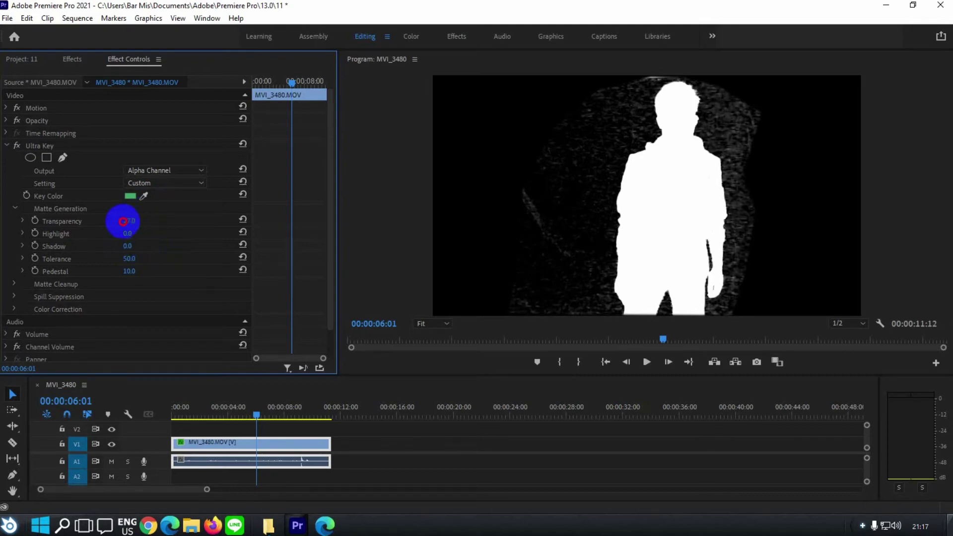
left_click(122, 222)
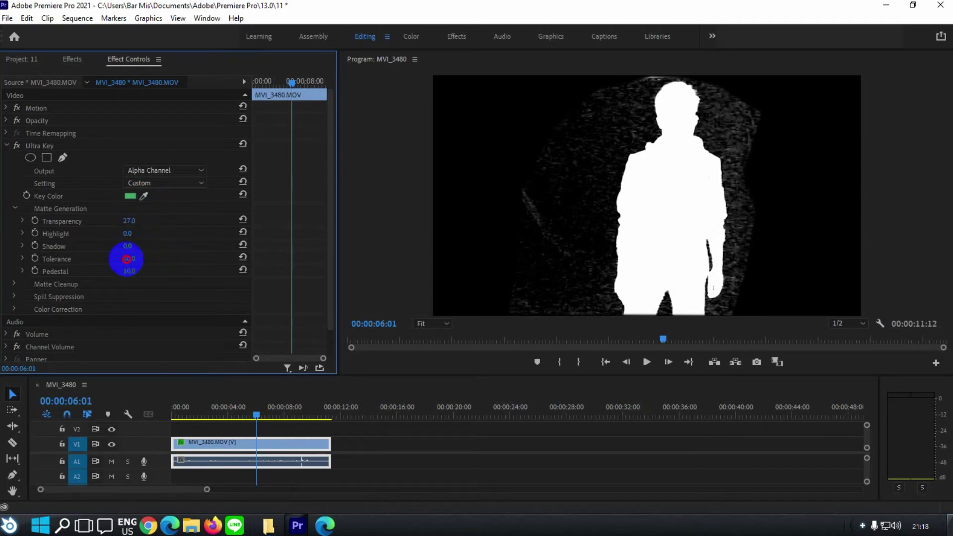
left_click_drag(123, 259, 134, 258)
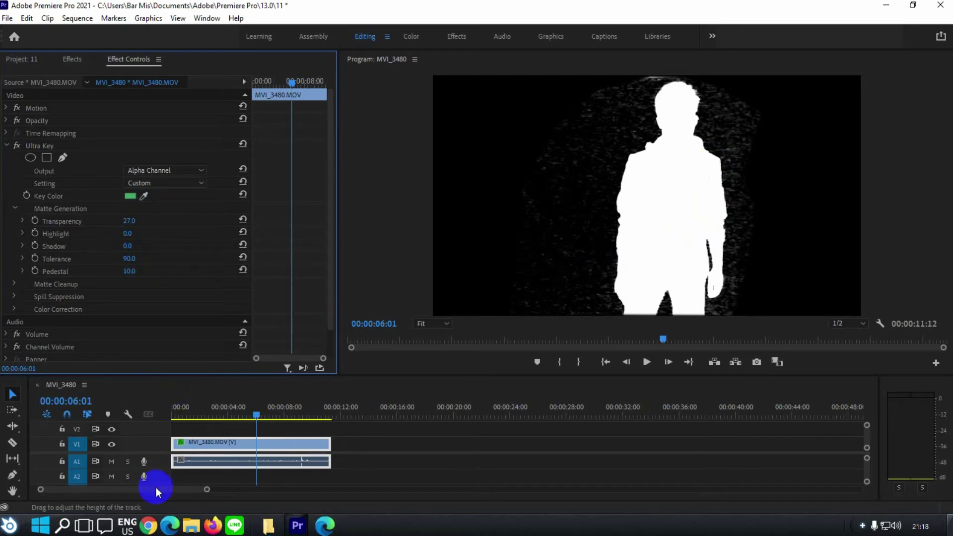
Switch Ultra Key's Output back to Composite and move the playhead to 00:00:03:22.
left_click(191, 171)
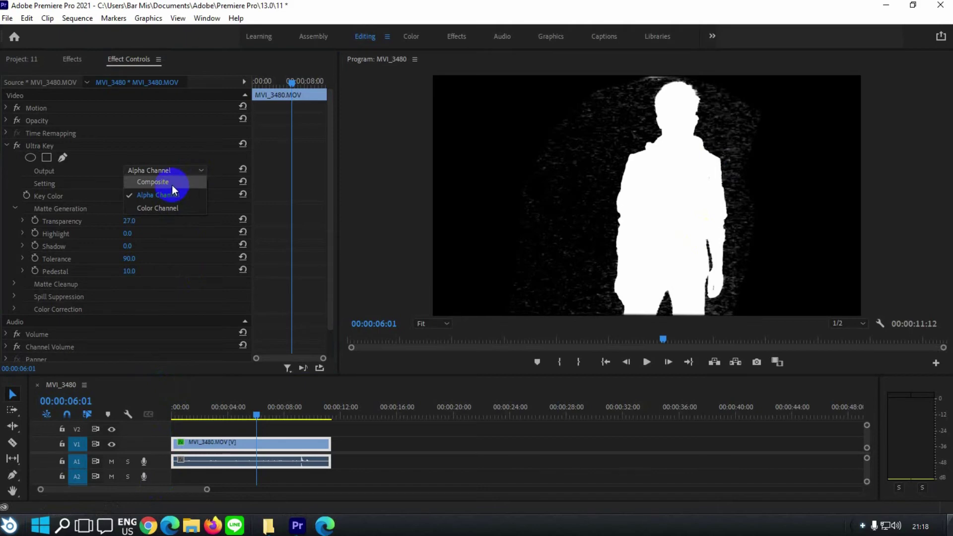
left_click(172, 184)
mouse_move(216, 410)
left_mouse_down()
mouse_move(195, 410)
mouse_move(226, 410)
left_mouse_up()
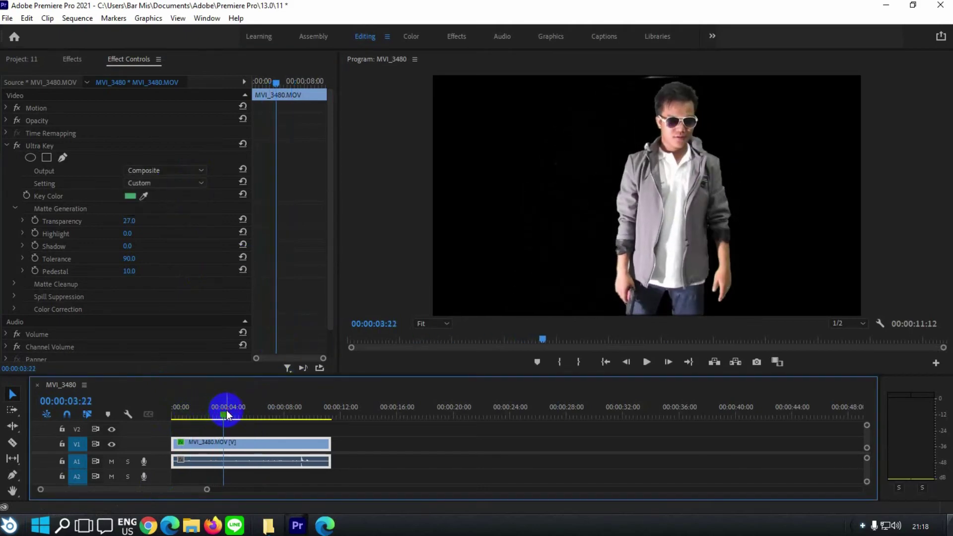
left_click(26, 59)
double_click(125, 204)
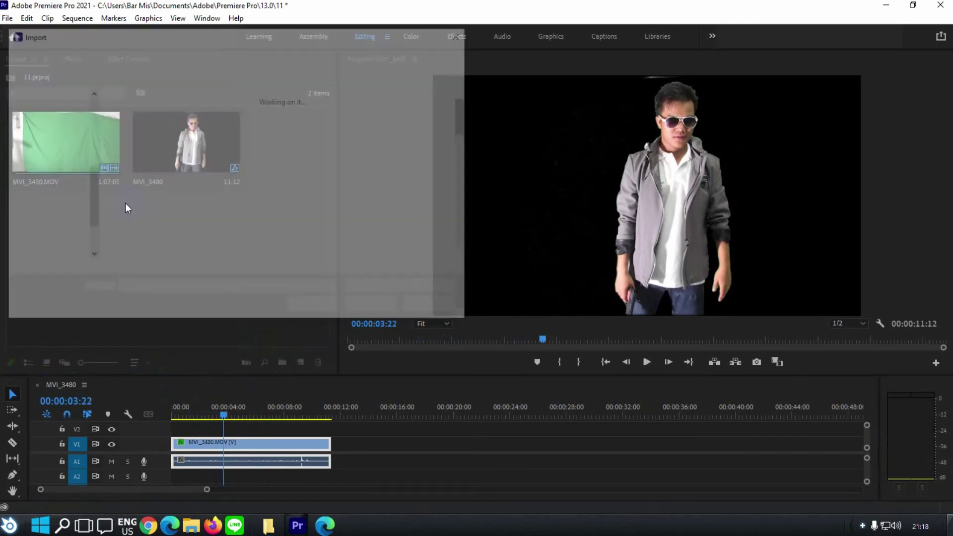
scroll(272, 189, "down", 5)
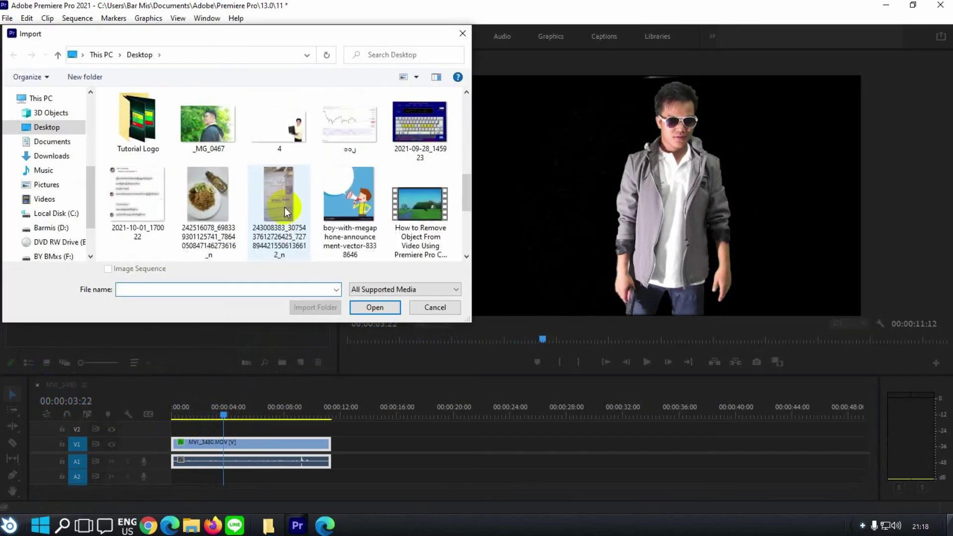
scroll(285, 207, "down", 3)
left_click(281, 220)
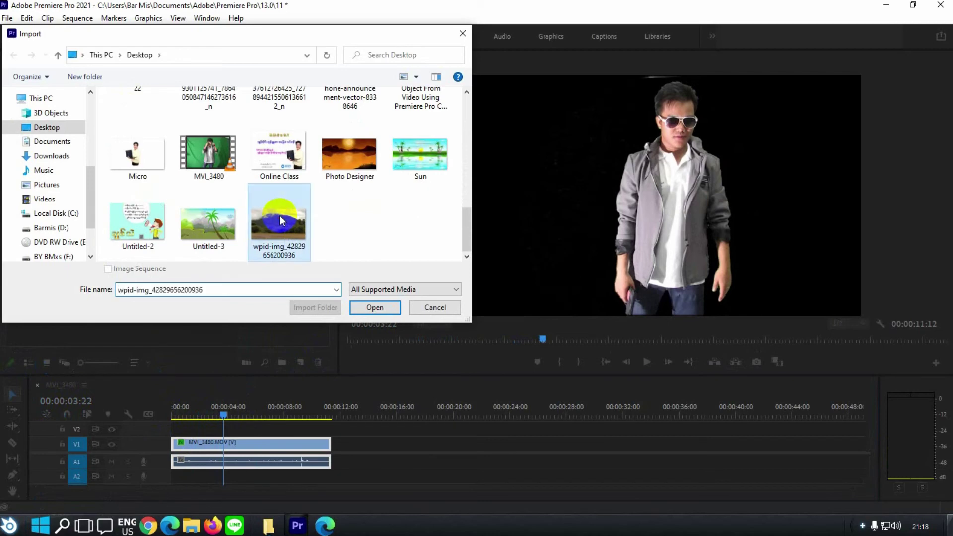
double_click(282, 220)
left_click_drag(225, 383, 169, 427)
left_click_drag(242, 426, 331, 426)
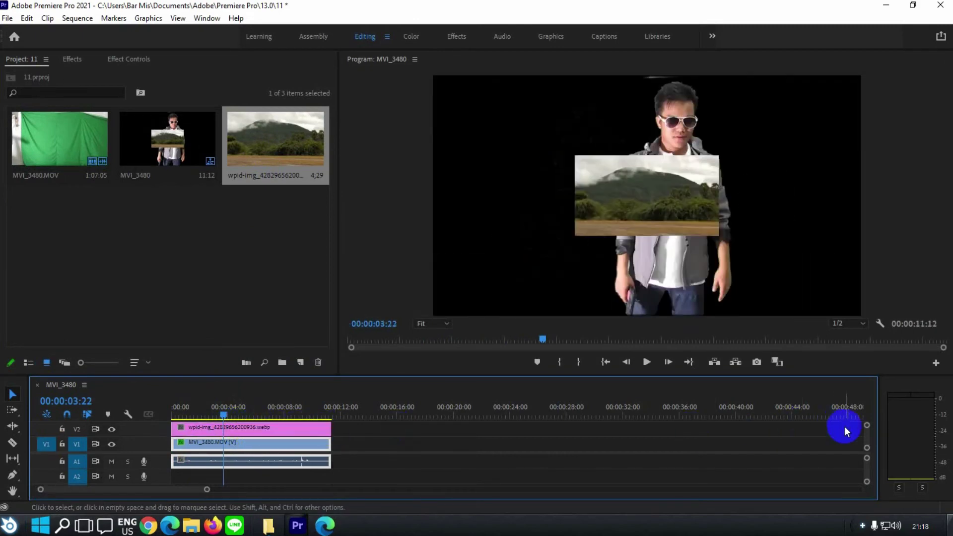
Move MVI_3480.MOV from V1 up to V3, then select the V2 photo's Motion settings.
left_click_drag(817, 376, 807, 306)
left_click(249, 412)
left_click_drag(234, 415, 207, 395)
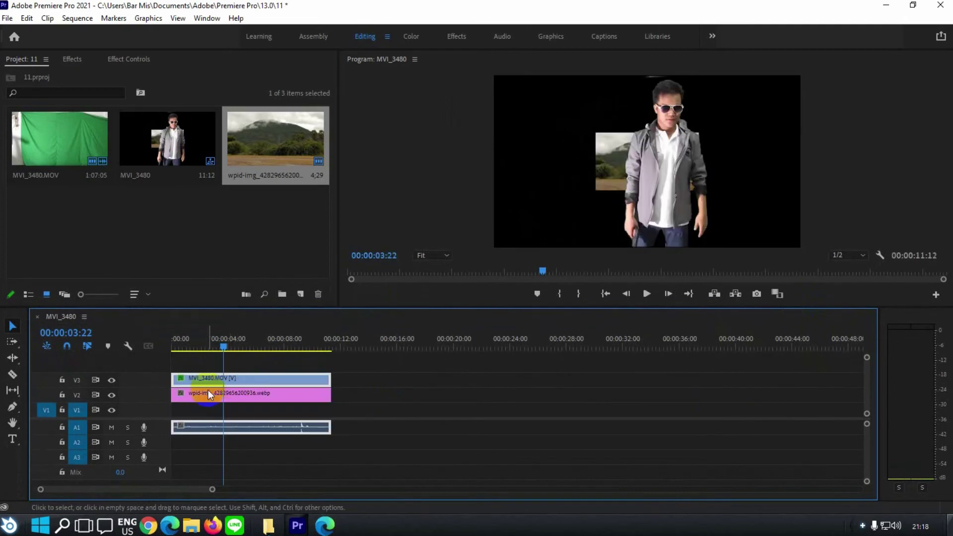
left_click(184, 397)
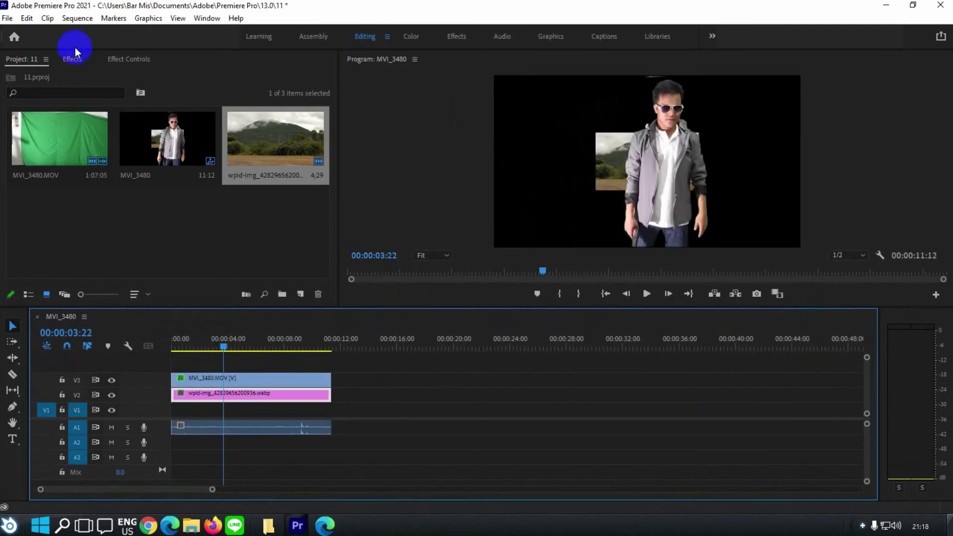
left_click(118, 59)
left_click(38, 107)
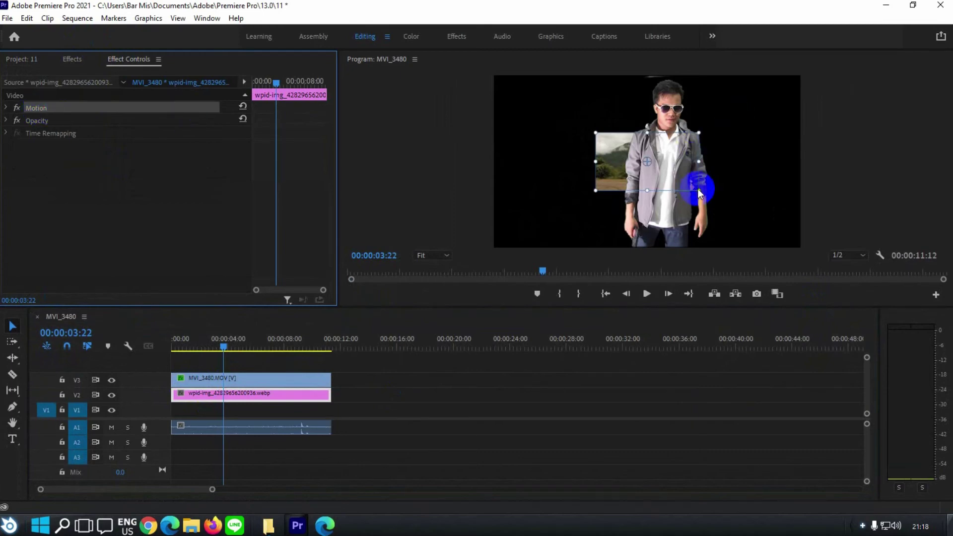
Enlarge the landscape photo to fill the frame and return the playhead to the sequence start.
left_click_drag(698, 190, 785, 251)
left_click(215, 364)
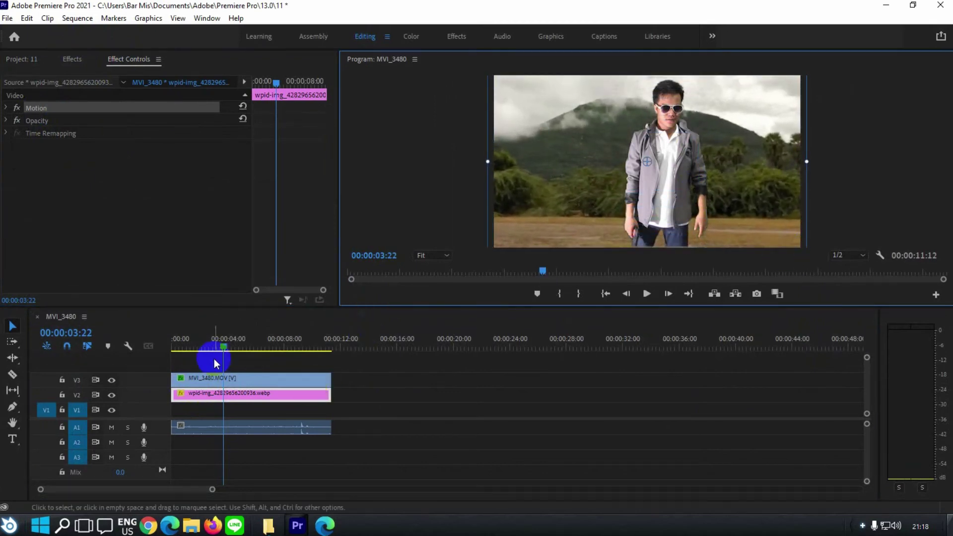
left_click(687, 224)
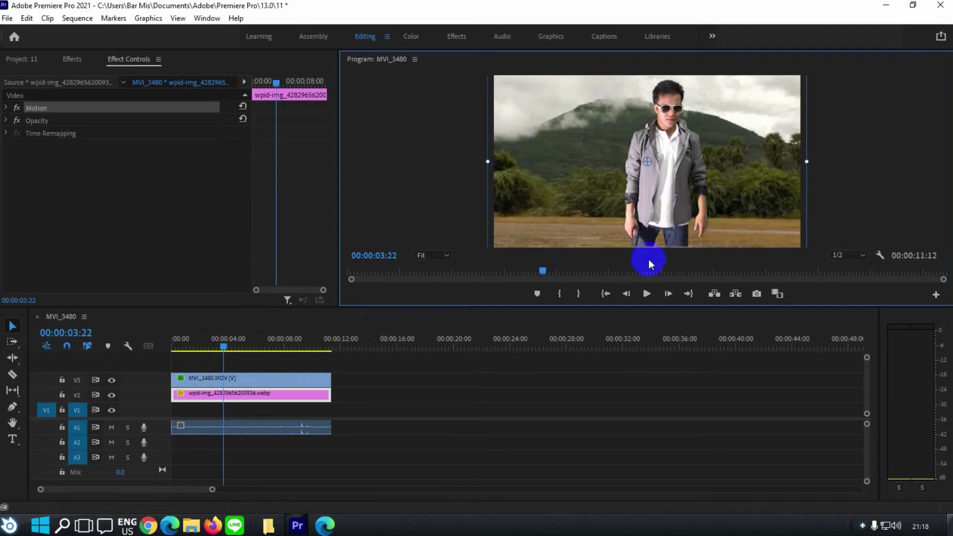
left_click(173, 349)
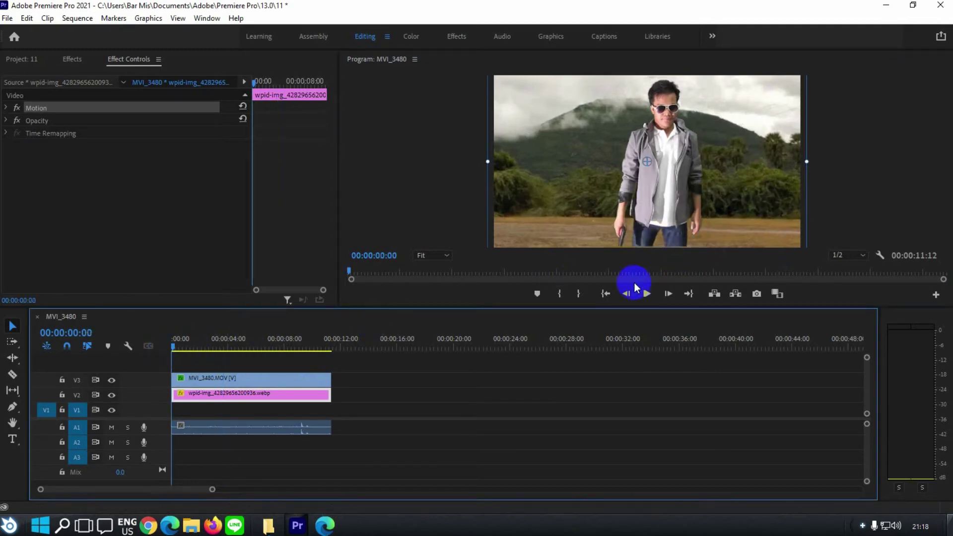
Play the composite for a couple of seconds, then select the background photo clip.
left_click(646, 294)
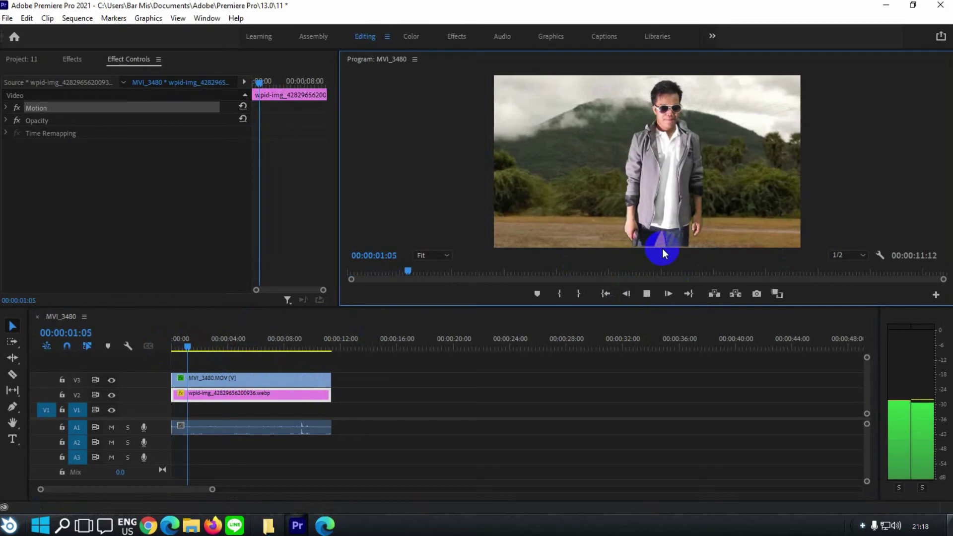
left_click(648, 294)
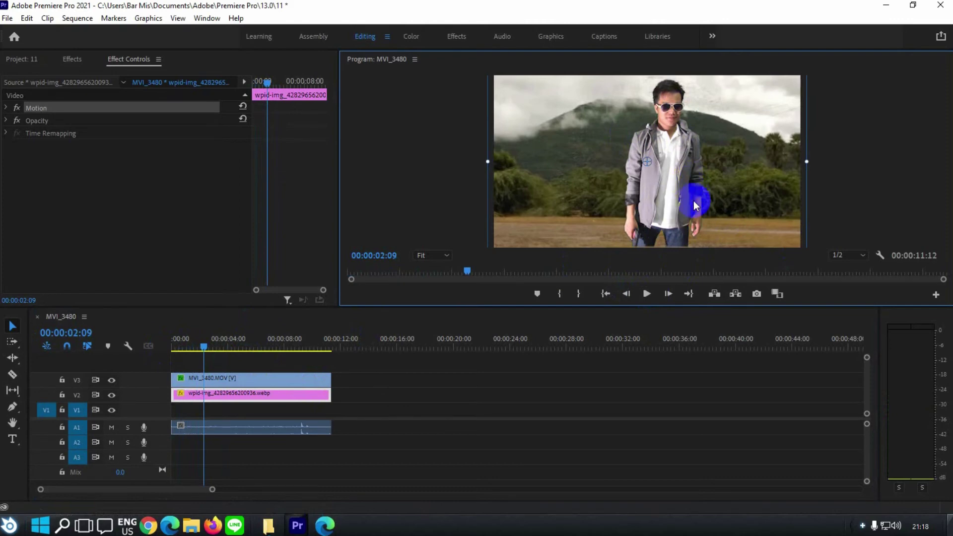
left_click(77, 61)
left_click(111, 60)
left_click(200, 394)
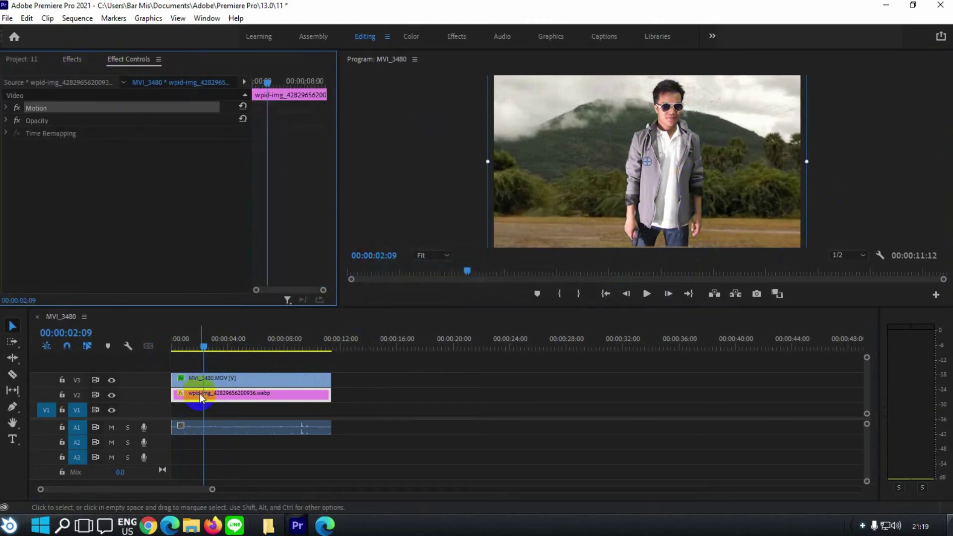
Expand MVI_3480.MOV's Ultra Key Matte Cleanup and test Choke, leaving it at 0.0.
left_click(206, 383)
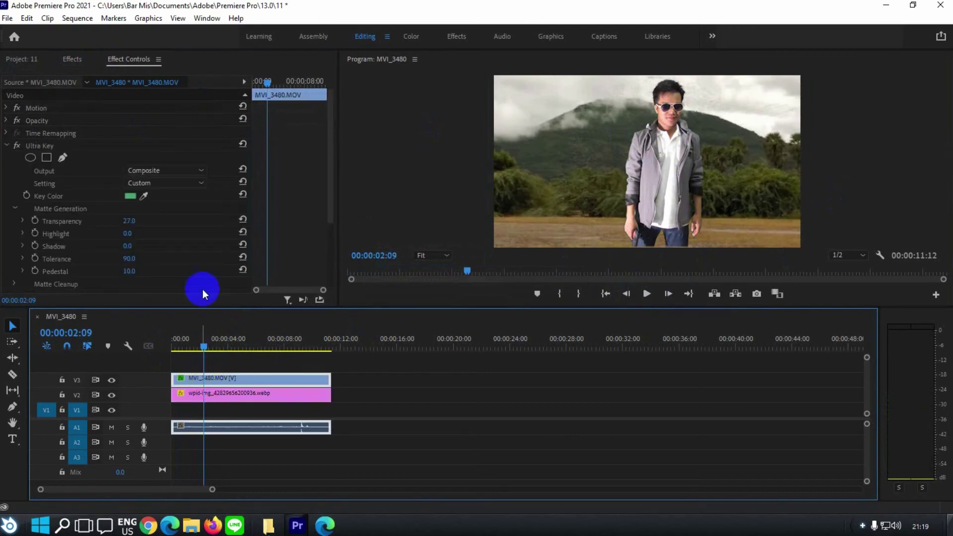
left_click_drag(329, 141, 187, 234)
left_click(14, 189)
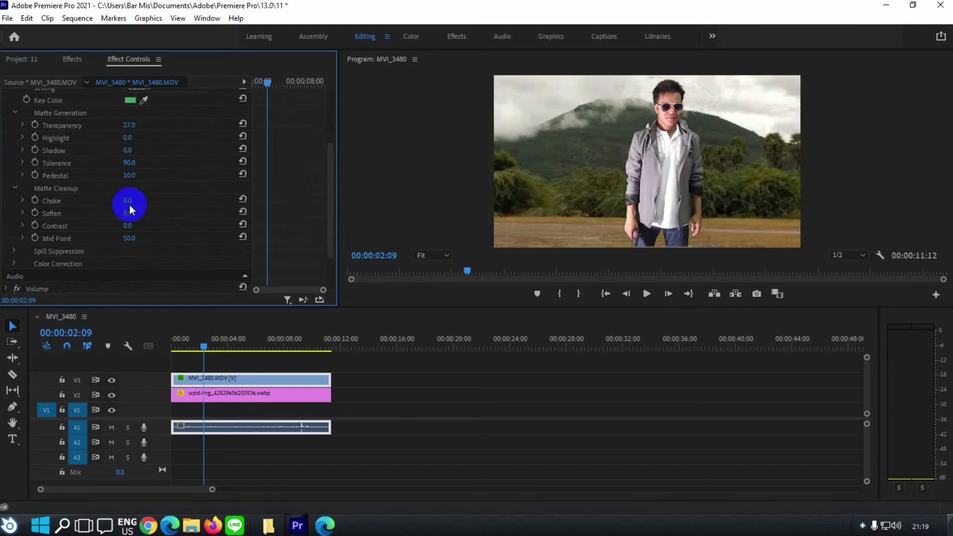
left_click_drag(132, 201, 162, 204)
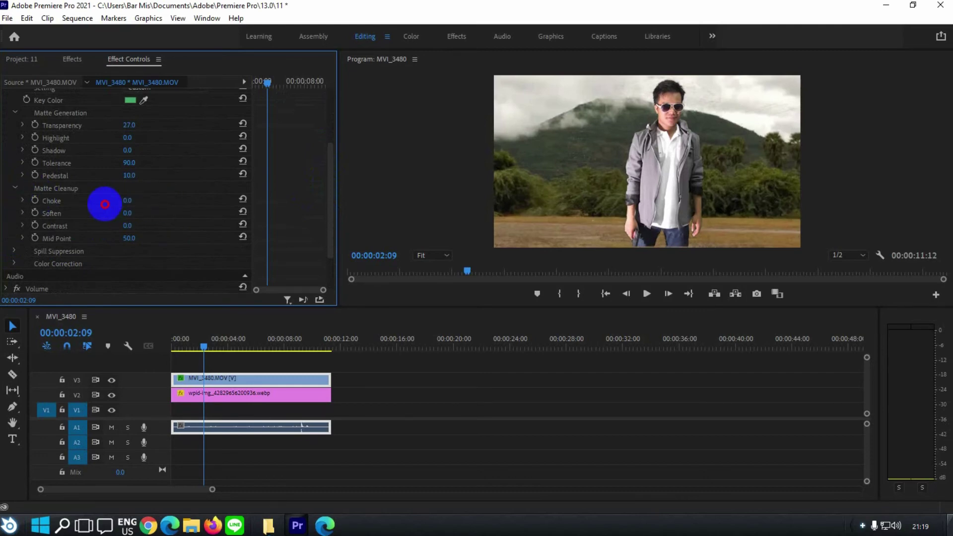
left_click_drag(154, 204, 127, 211)
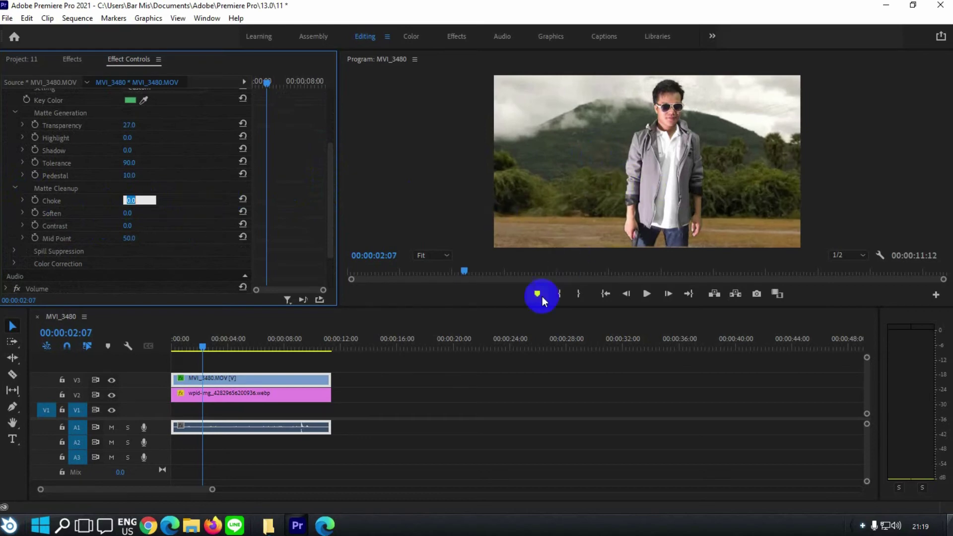
left_click(440, 255)
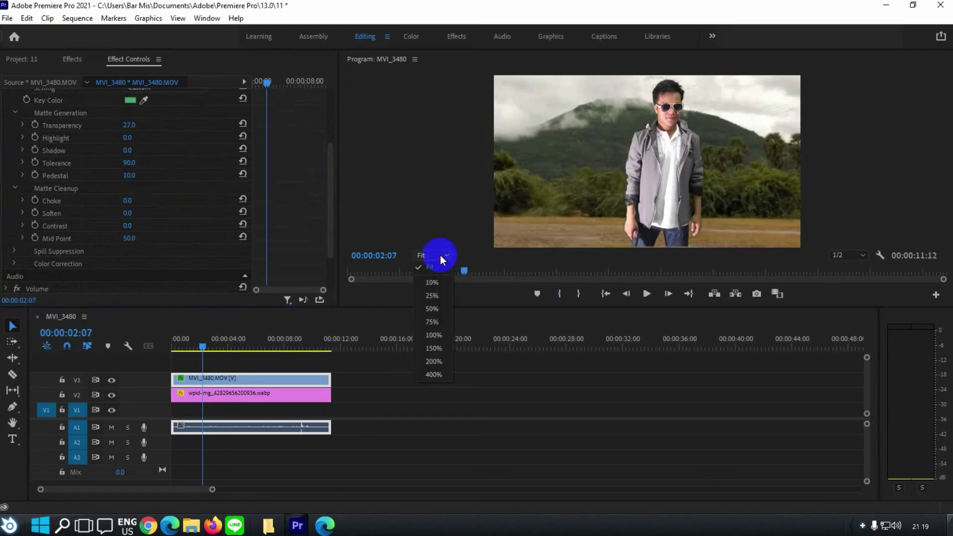
Set Ultra Key Matte Cleanup Choke to 31.0 and Soften to 29.0, checking edges at 100% zoom.
left_click(434, 332)
left_click_drag(127, 201, 143, 215)
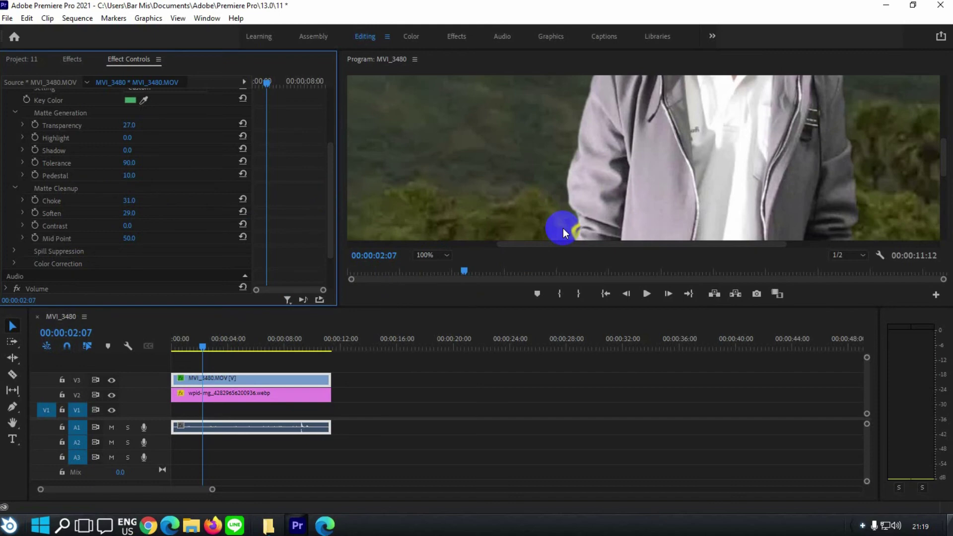
left_click(431, 255)
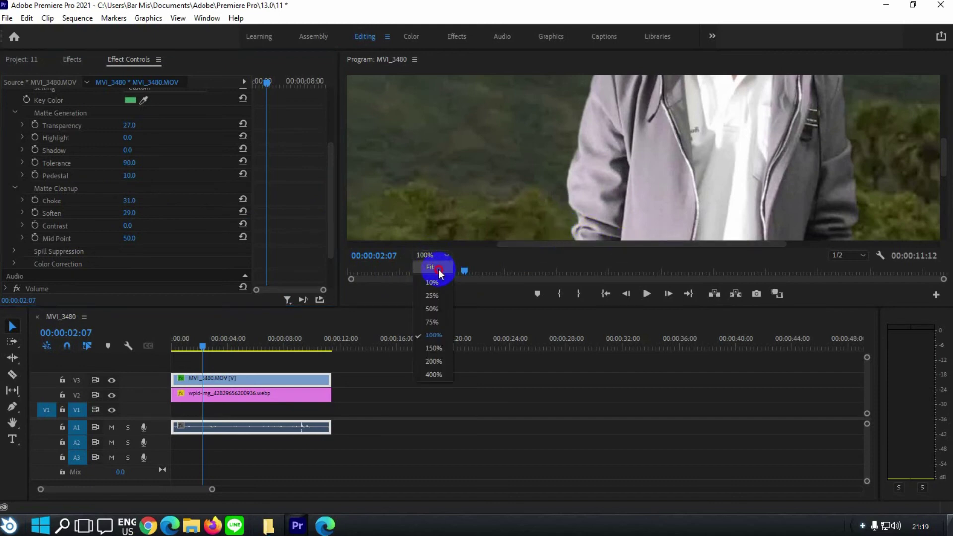
left_click(439, 269)
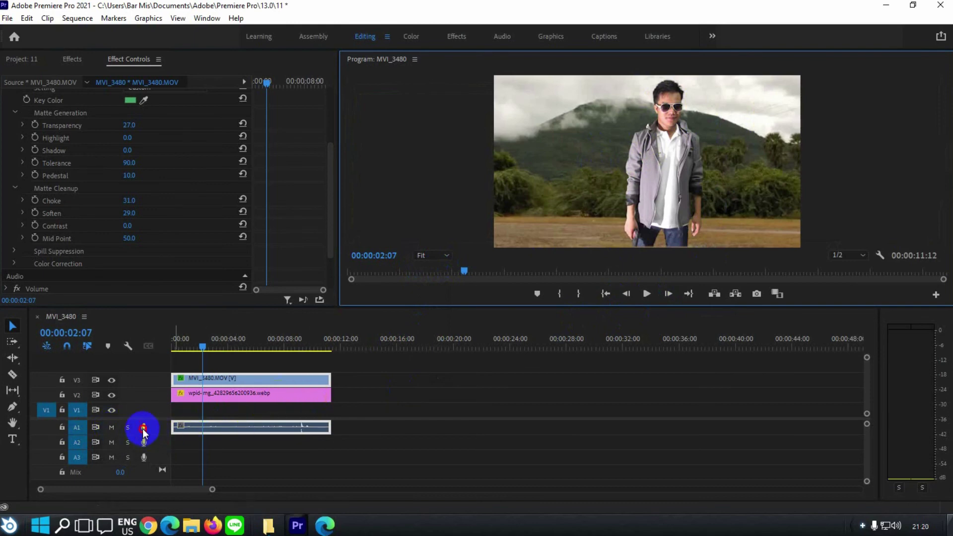
Stop the accidental voice-over and delete the audio clip from track A1.
left_click(144, 427)
left_click(144, 428)
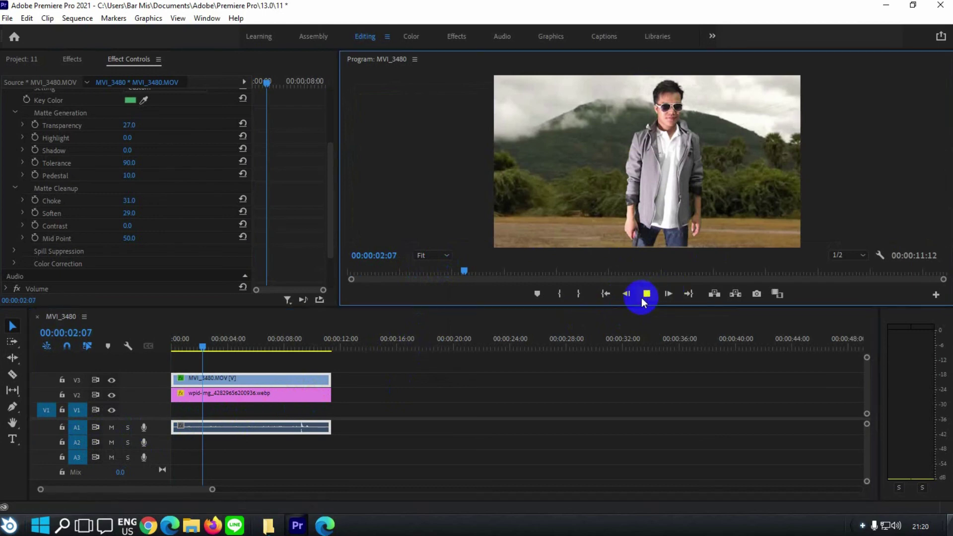
left_click(646, 293)
left_click(646, 294)
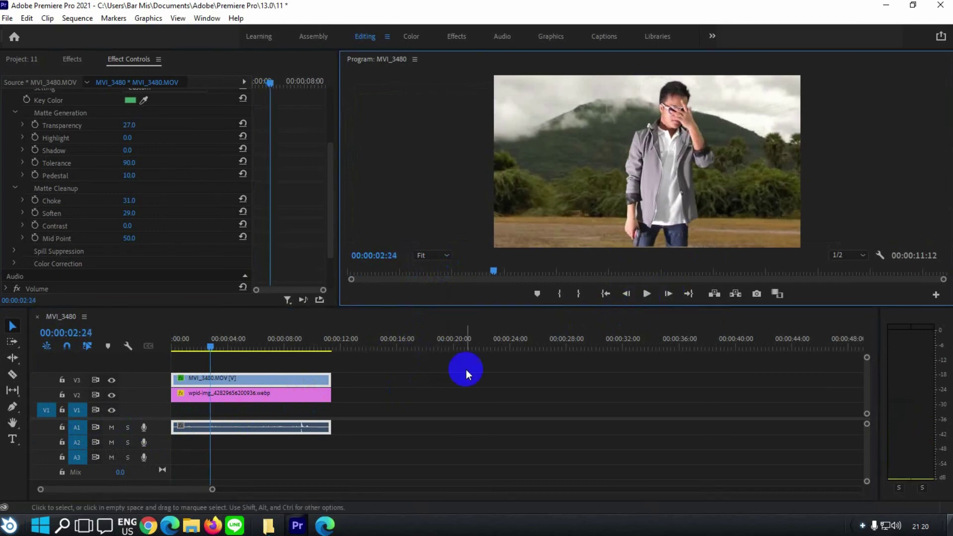
left_click(369, 425)
left_click(281, 427)
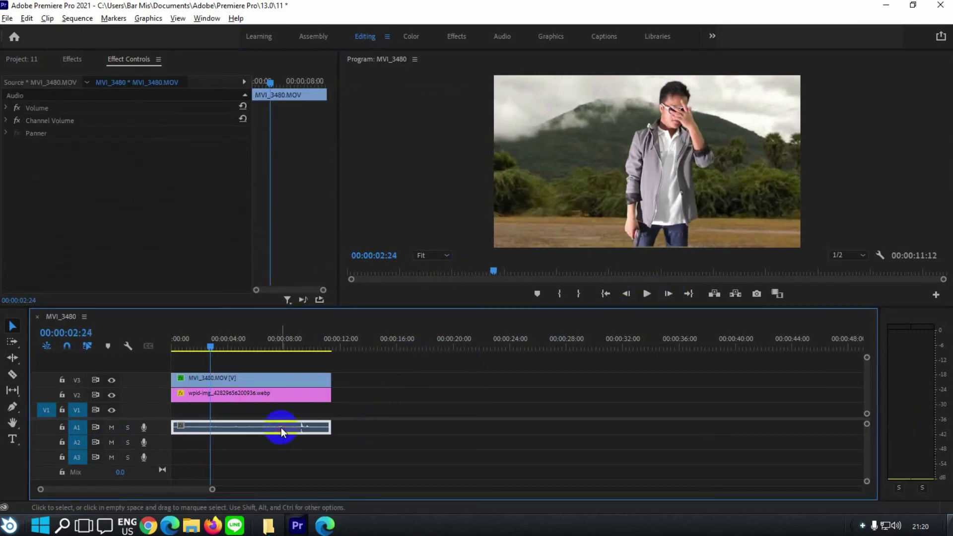
key("Delete")
Play the composite from 00:00:00:00 and return to the clip's effect settings.
left_click(175, 342)
left_click(646, 294)
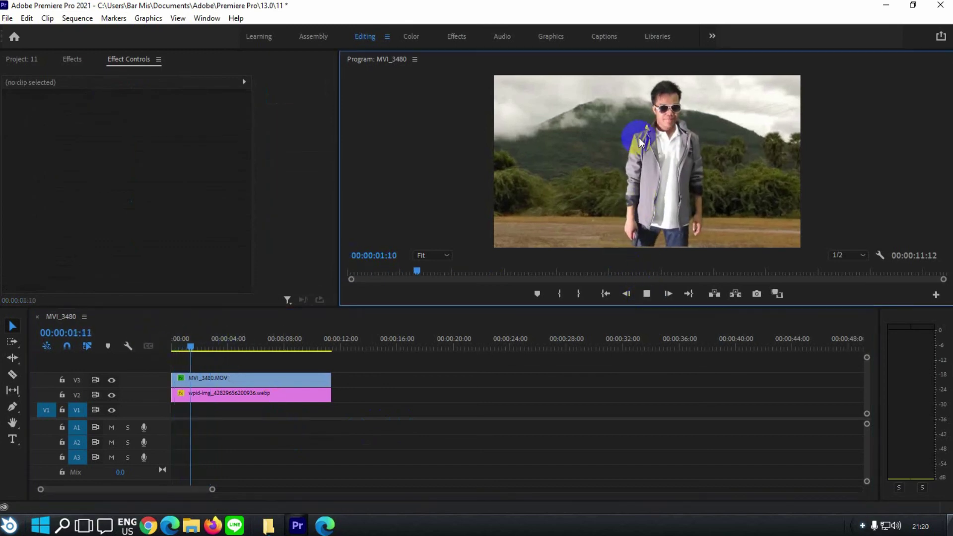
left_click(647, 294)
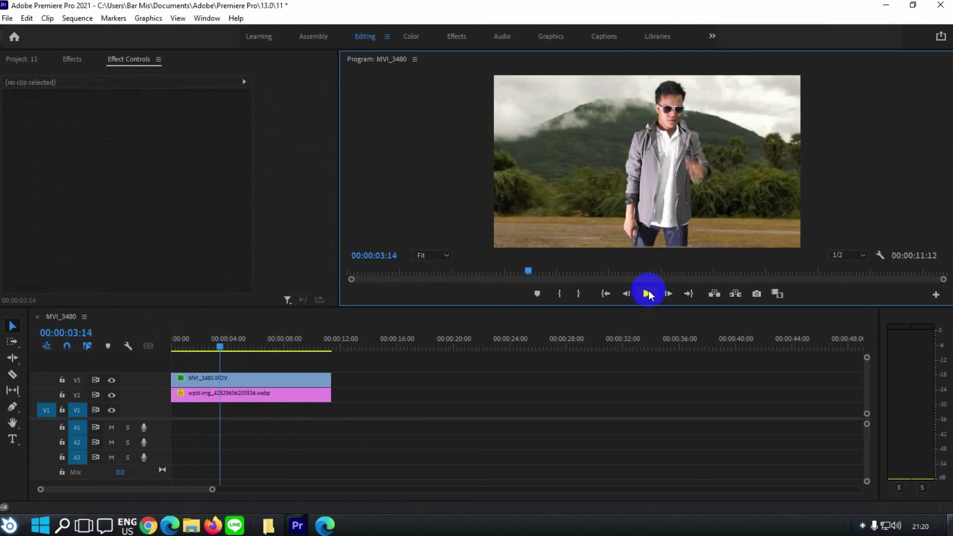
left_click(22, 65)
left_click(239, 225)
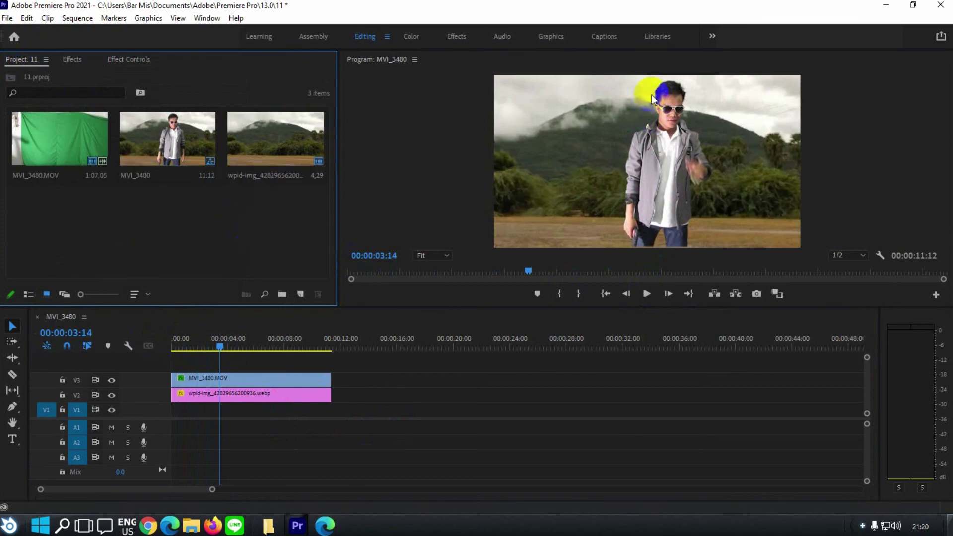
left_click_drag(542, 296, 539, 316)
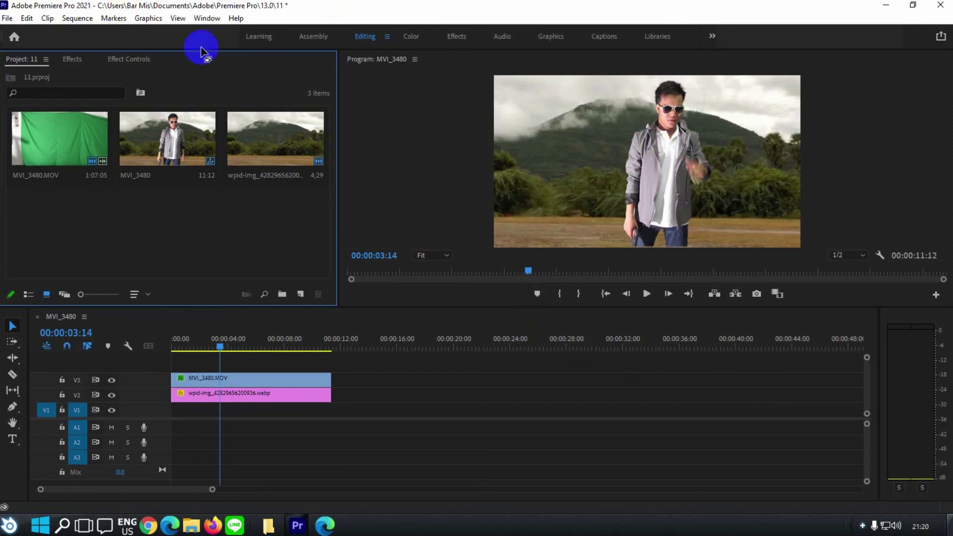
left_click(135, 61)
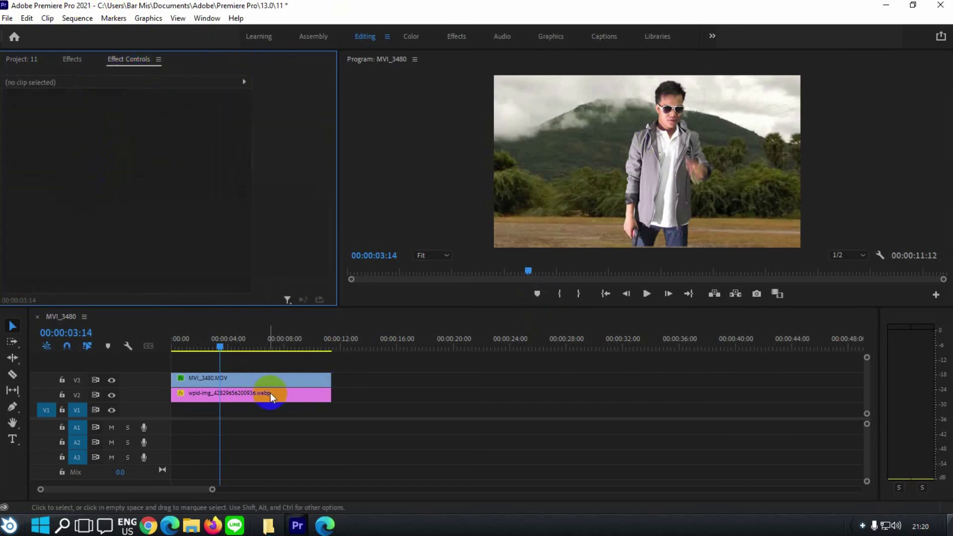
On MVI_3480.MOV, expand Ultra Key Spill Suppression and raise Range to 61.0.
left_click(239, 380)
scroll(124, 261, "down", 1)
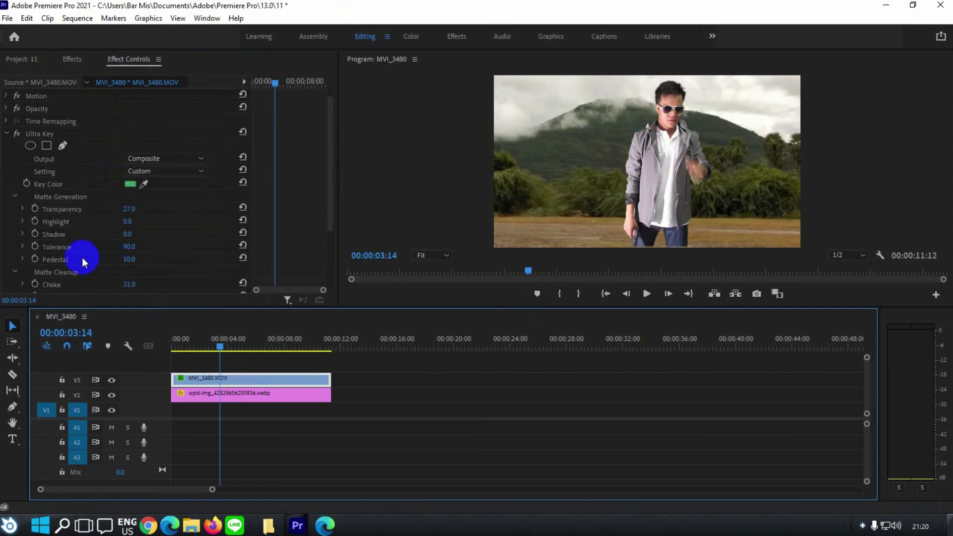
scroll(82, 257, "down", 2)
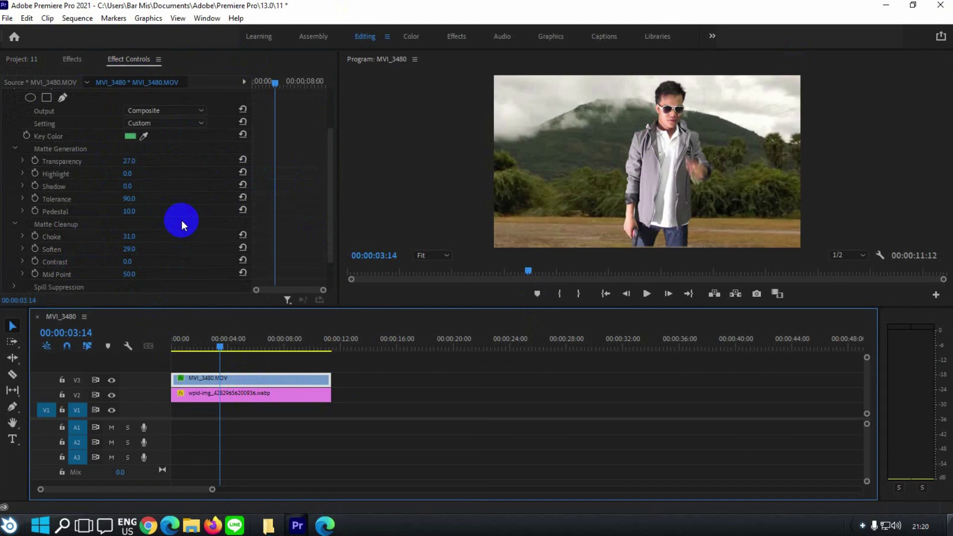
scroll(96, 238, "down", 3)
left_click(13, 249)
scroll(93, 261, "down", 2)
left_click(129, 252)
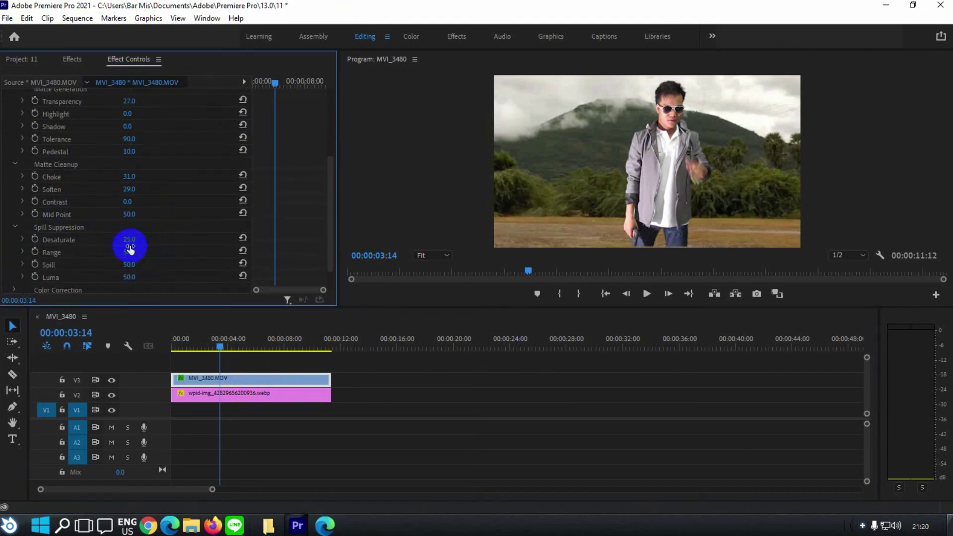
mouse_move(129, 252)
left_mouse_down()
mouse_move(154, 252)
mouse_move(133, 252)
mouse_move(141, 254)
left_mouse_up()
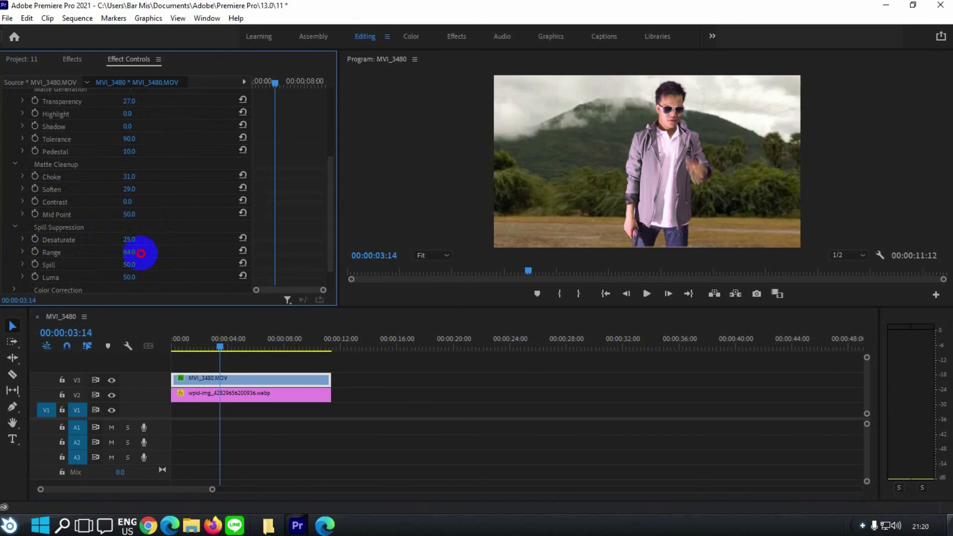